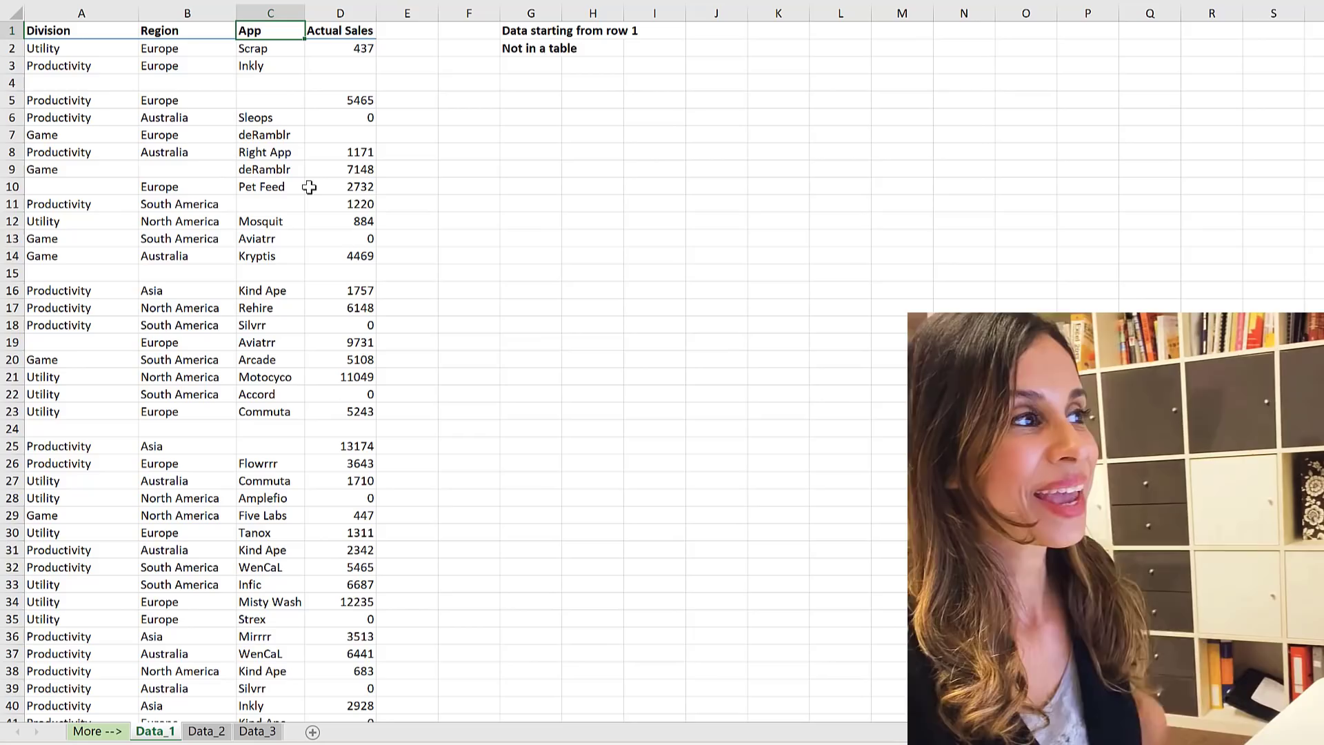
# Step: From C1 on Data_1, select column C with Ctrl+Space and trim it to end at row 171
pyautogui.click(528, 34)
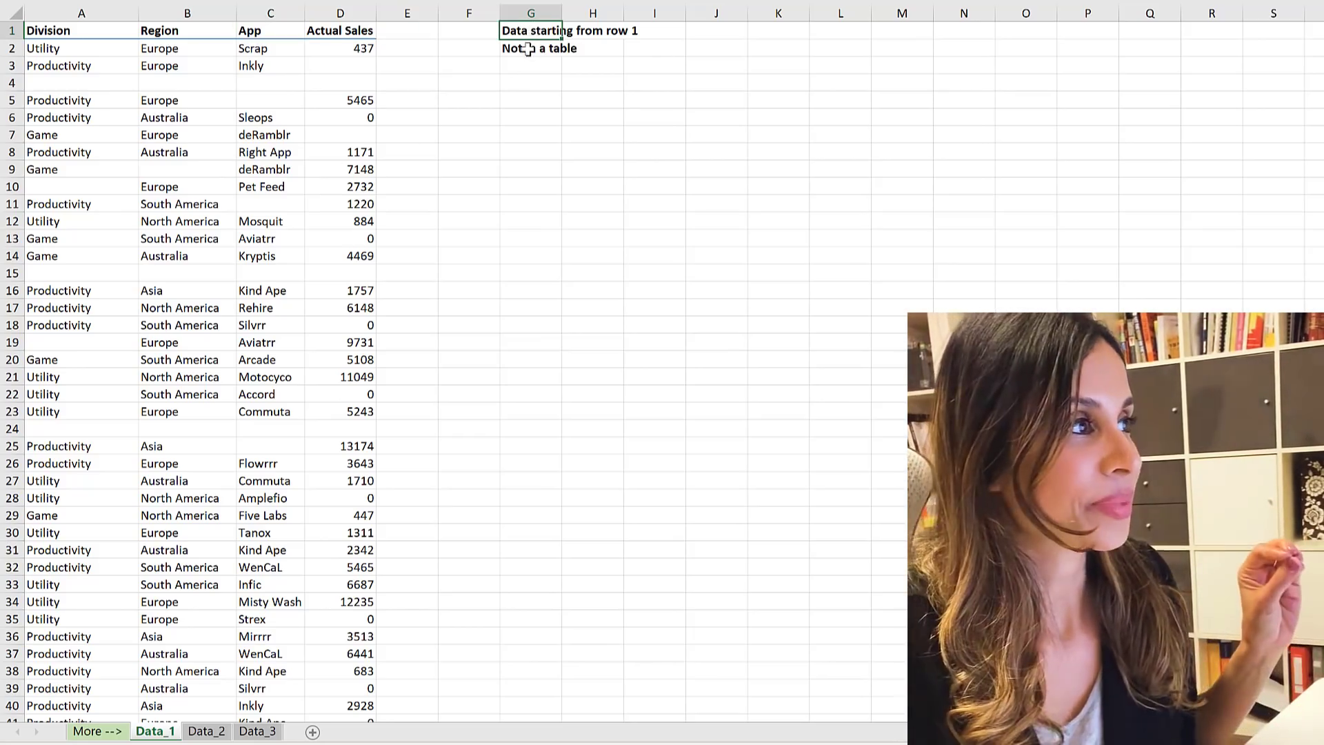
pyautogui.click(528, 49)
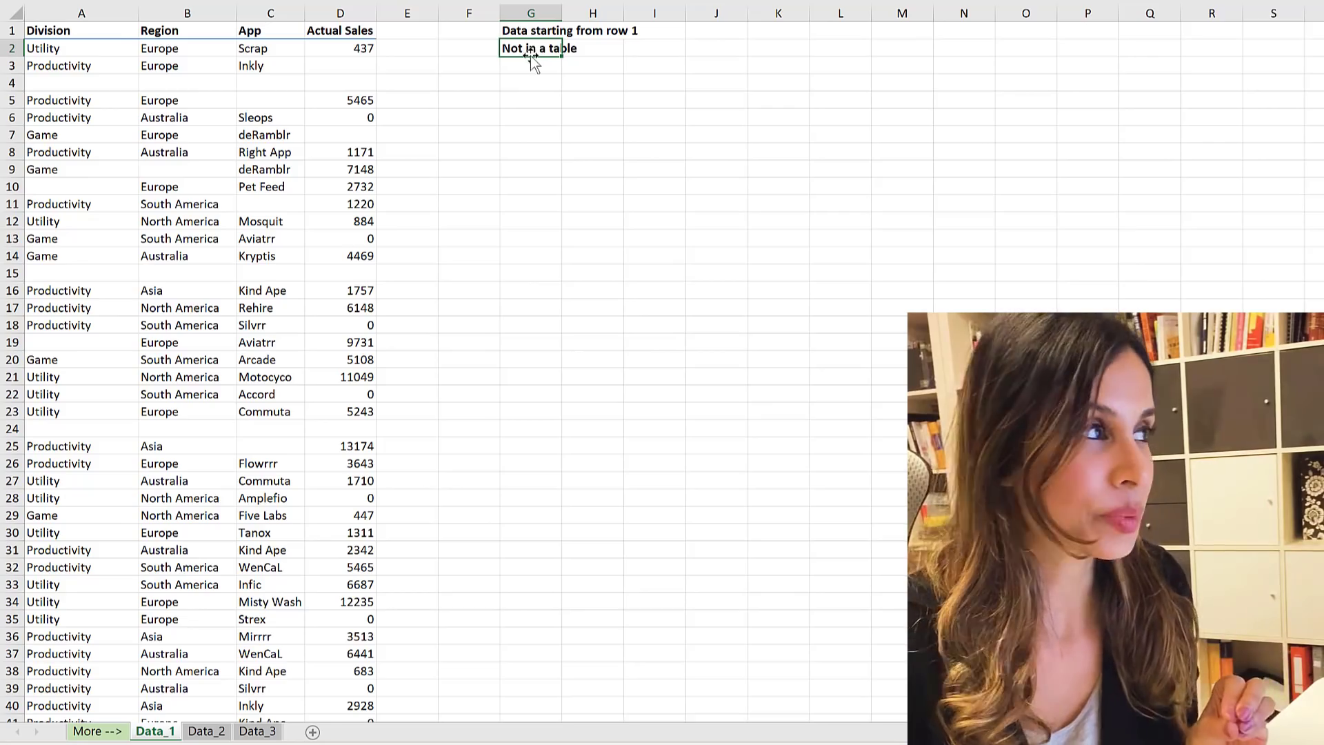
pyautogui.click(273, 31)
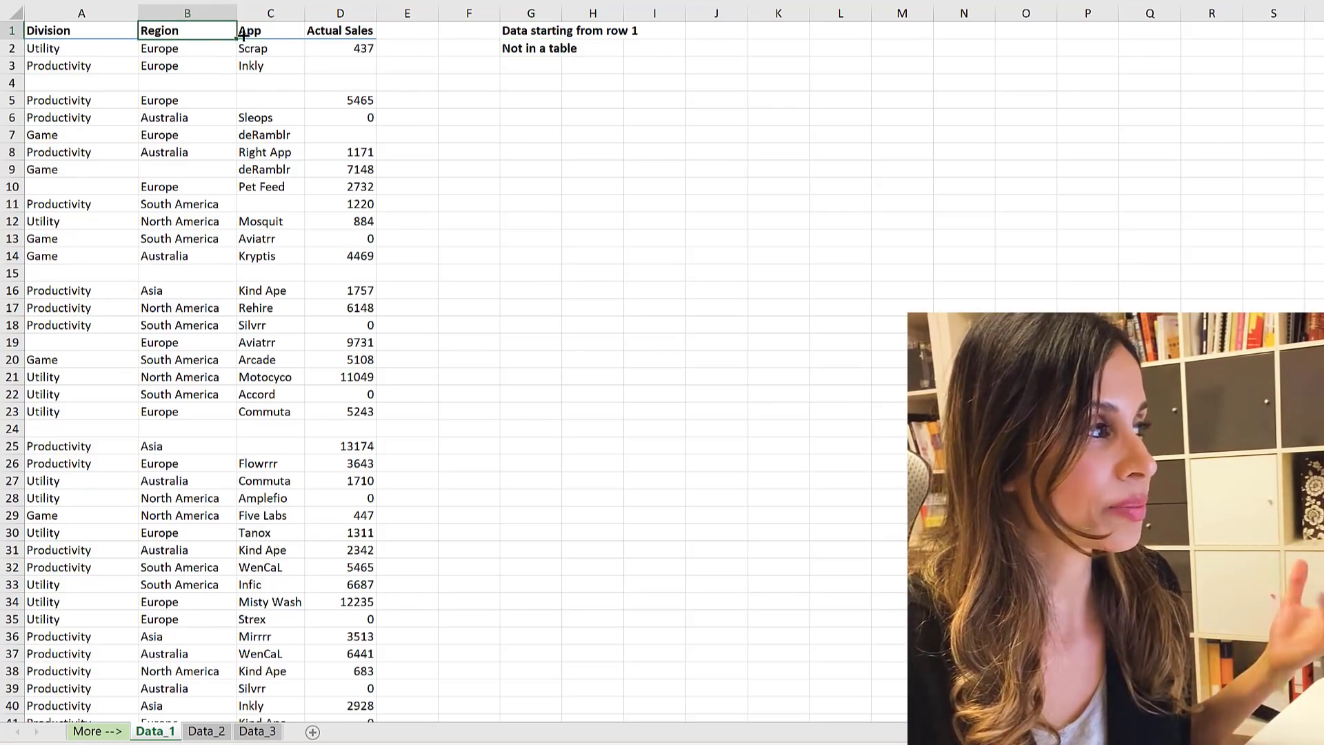
pyautogui.hotkey('shift', 'Down')
pyautogui.hotkey('shift', 'Down')
pyautogui.hotkey('shift', 'Down')
pyautogui.hotkey('shift', 'Down')
pyautogui.hotkey('shift', 'Down')
pyautogui.hotkey('shift', 'Down')
pyautogui.hotkey('shift', 'Down')
pyautogui.hotkey('shift', 'Down')
pyautogui.hotkey('shift', 'Down')
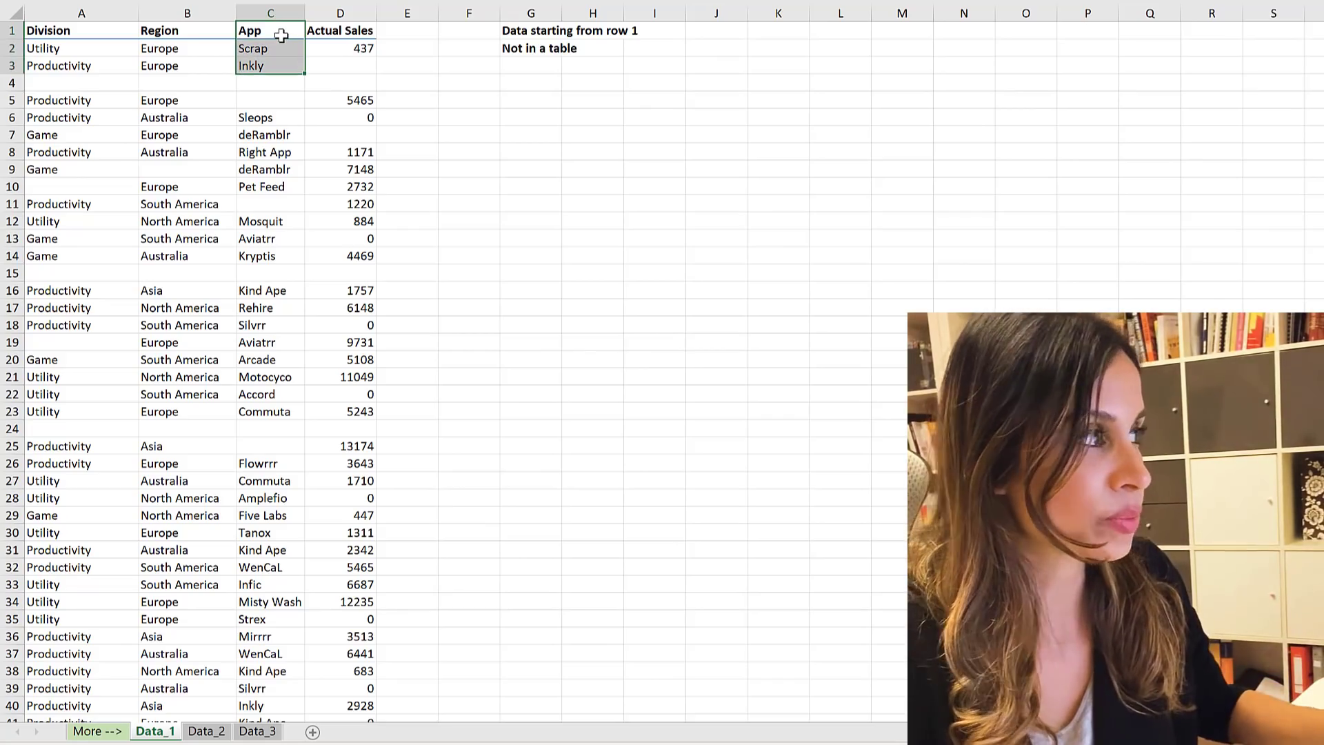
pyautogui.click(281, 36)
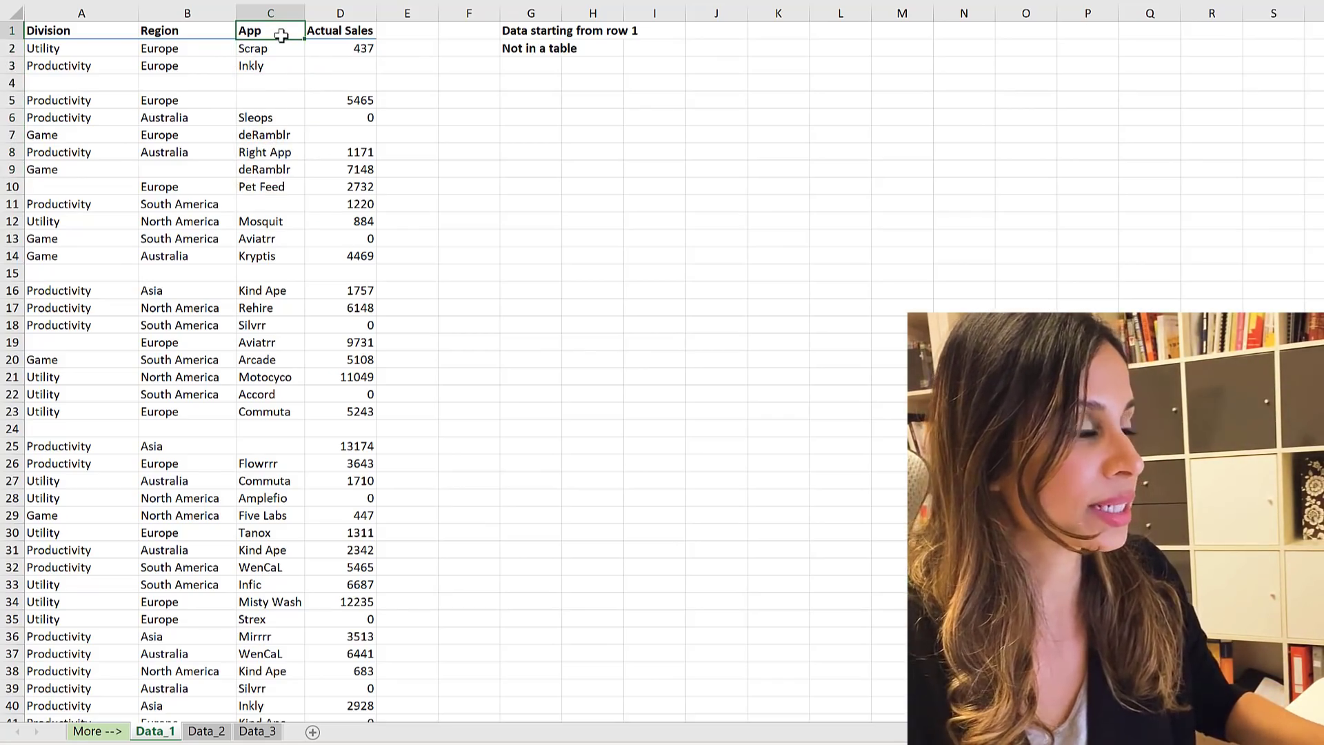
pyautogui.hotkey('shift', 'Down')
pyautogui.click(281, 36)
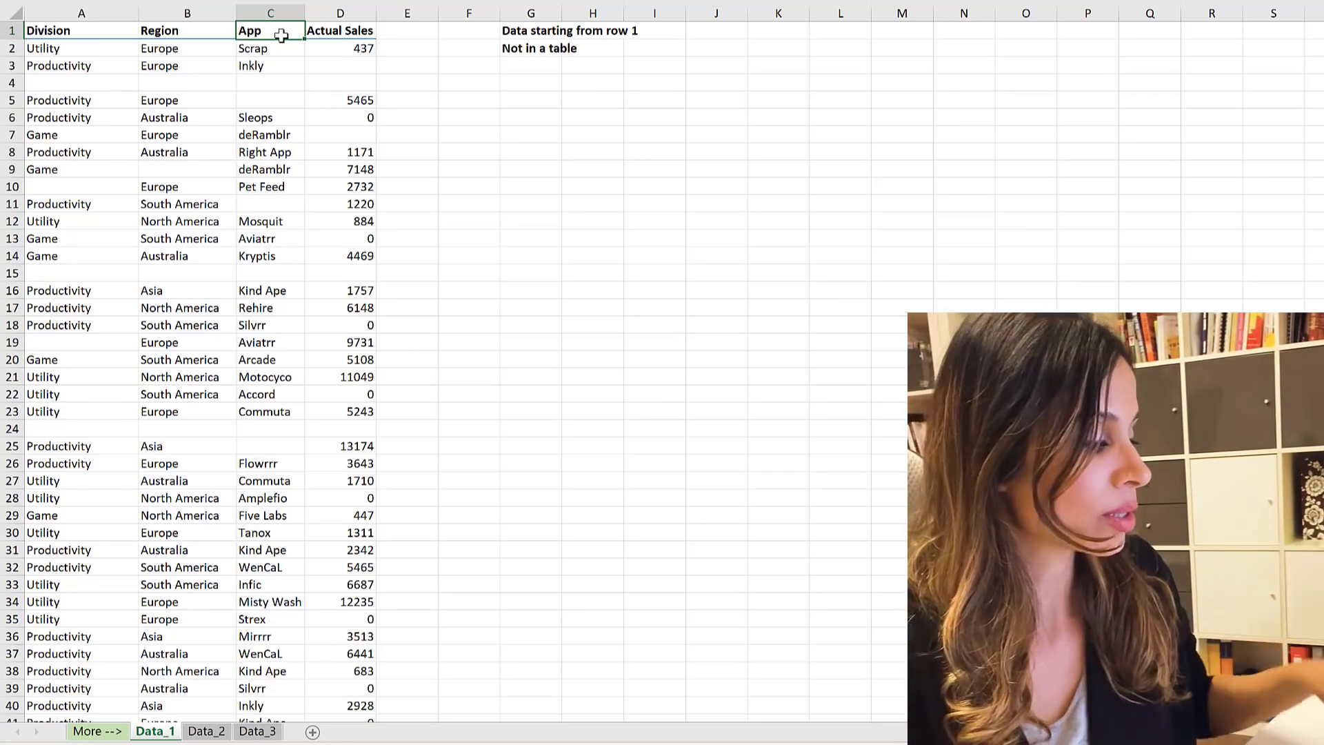
pyautogui.hotkey('ctrl', 'space')
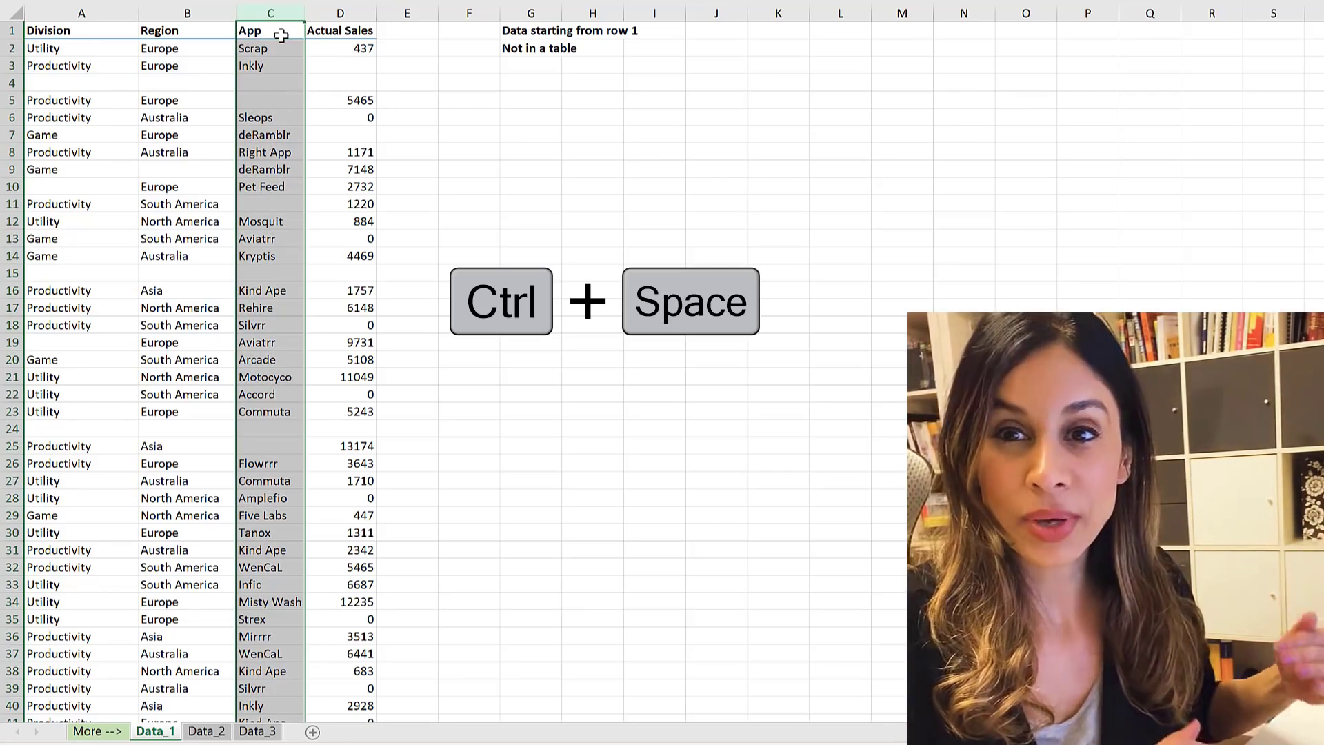
pyautogui.hotkey('ctrl', 'shift', 'Up')
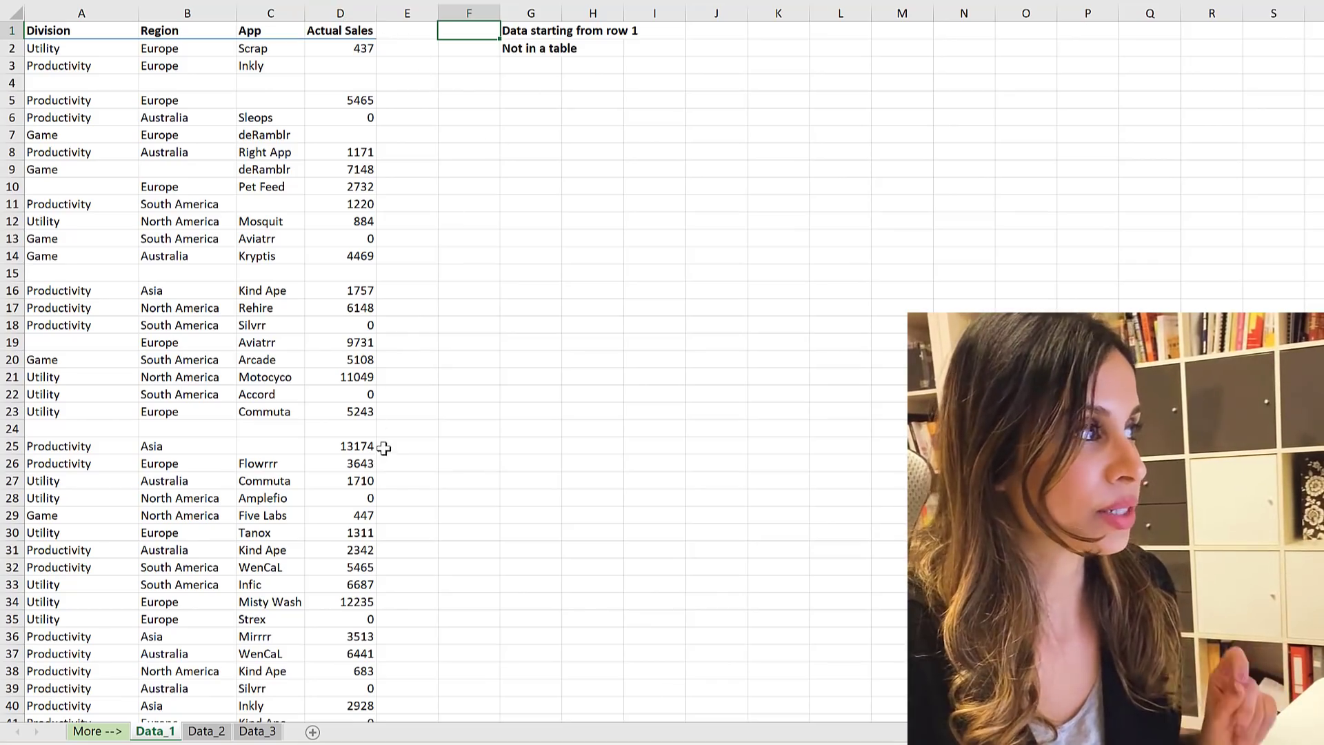
# Step: Extend from C1 to the last used cell with Ctrl+Shift+End, then narrow the selection to column C alone
pyautogui.click(266, 33)
pyautogui.click(109, 33)
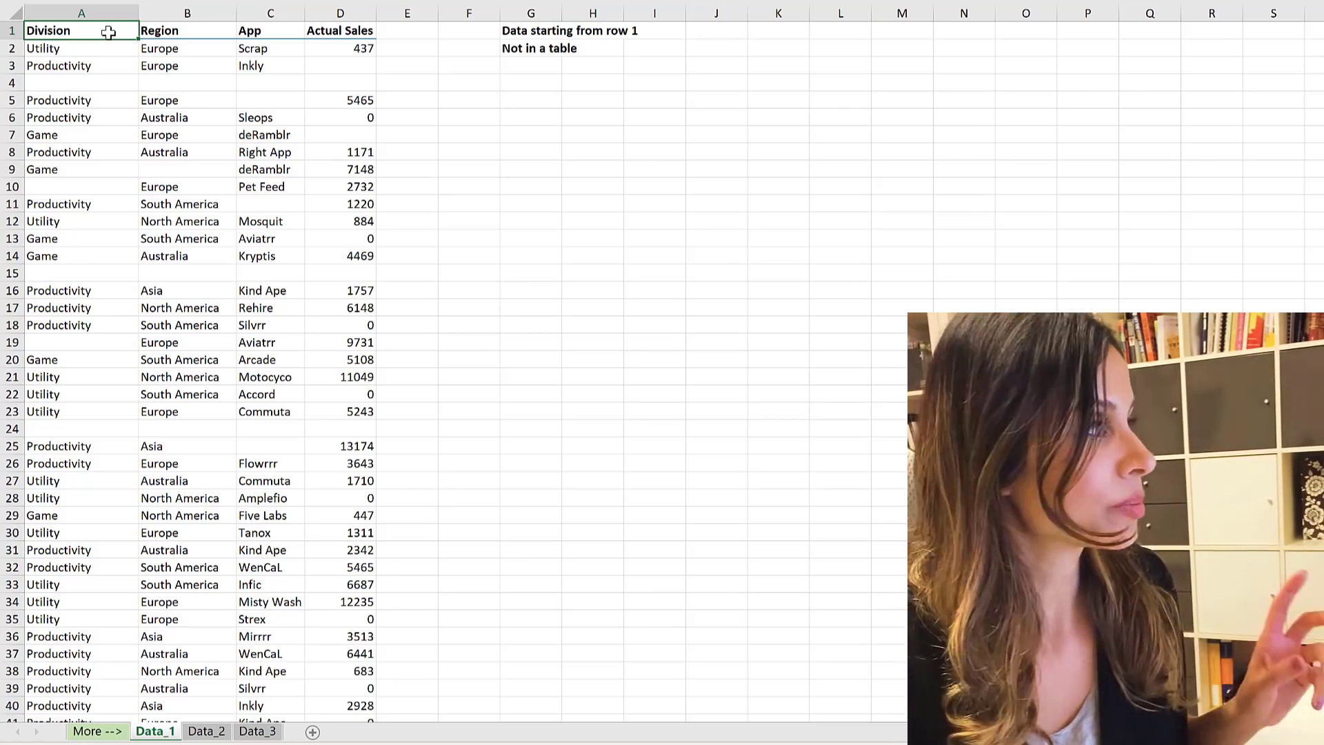
pyautogui.press('Right')
pyautogui.press('Right')
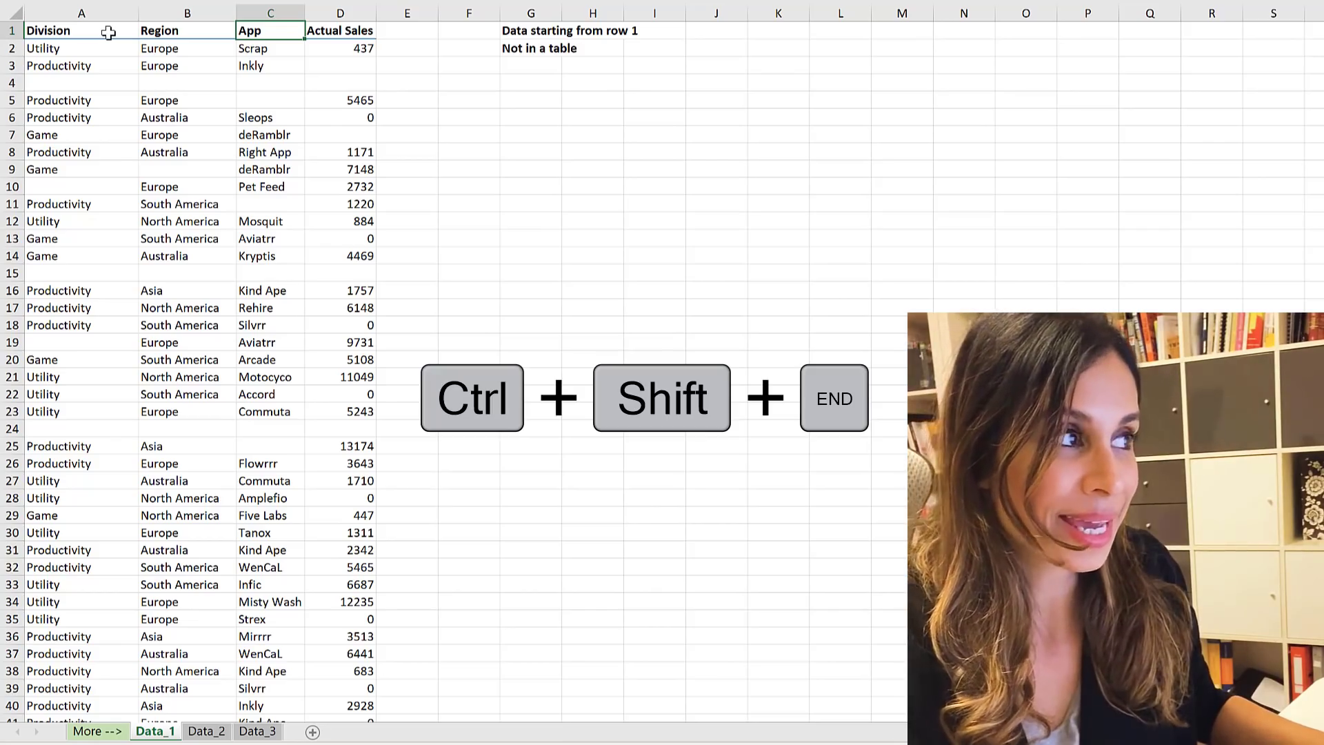
pyautogui.hotkey('ctrl', 'shift', 'End')
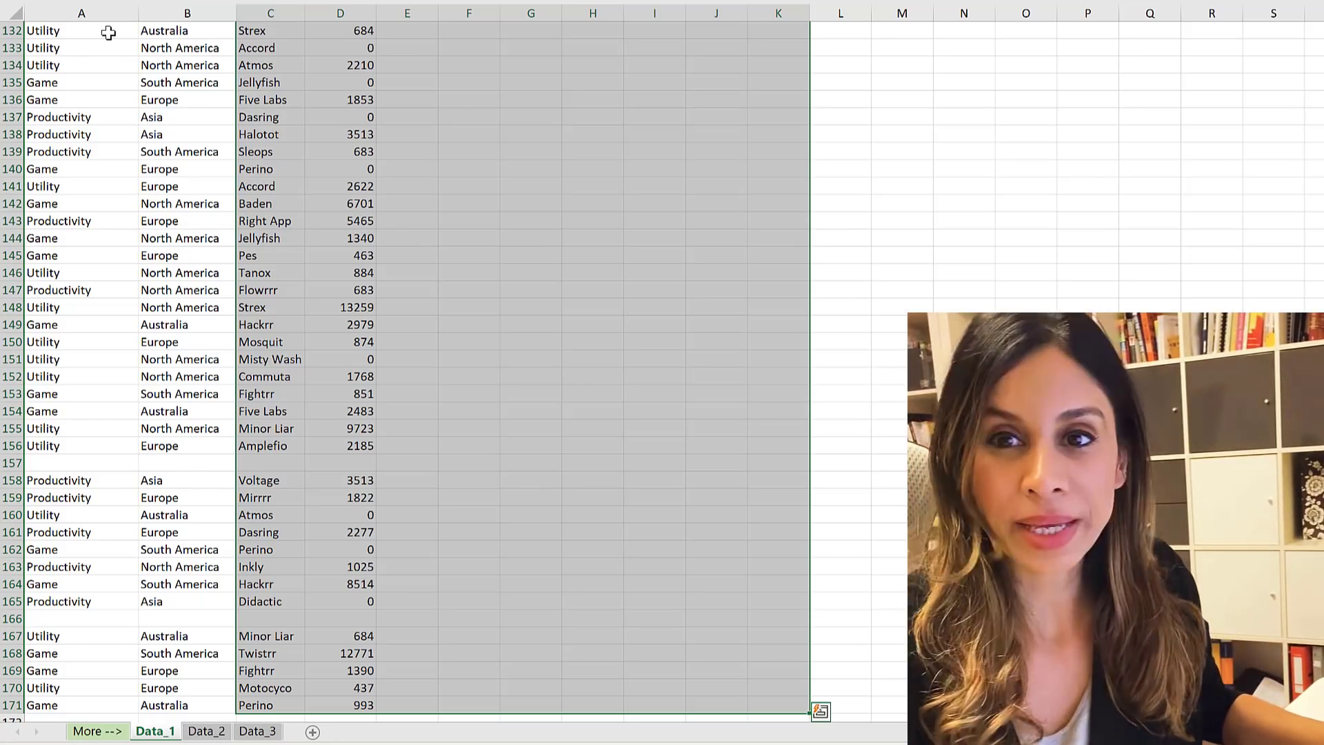
pyautogui.hotkey('shift', 'Left')
pyautogui.hotkey('shift', 'Left')
pyautogui.hotkey('shift', 'Left')
pyautogui.hotkey('shift', 'Left')
pyautogui.hotkey('shift', 'Left')
pyautogui.hotkey('shift', 'Left')
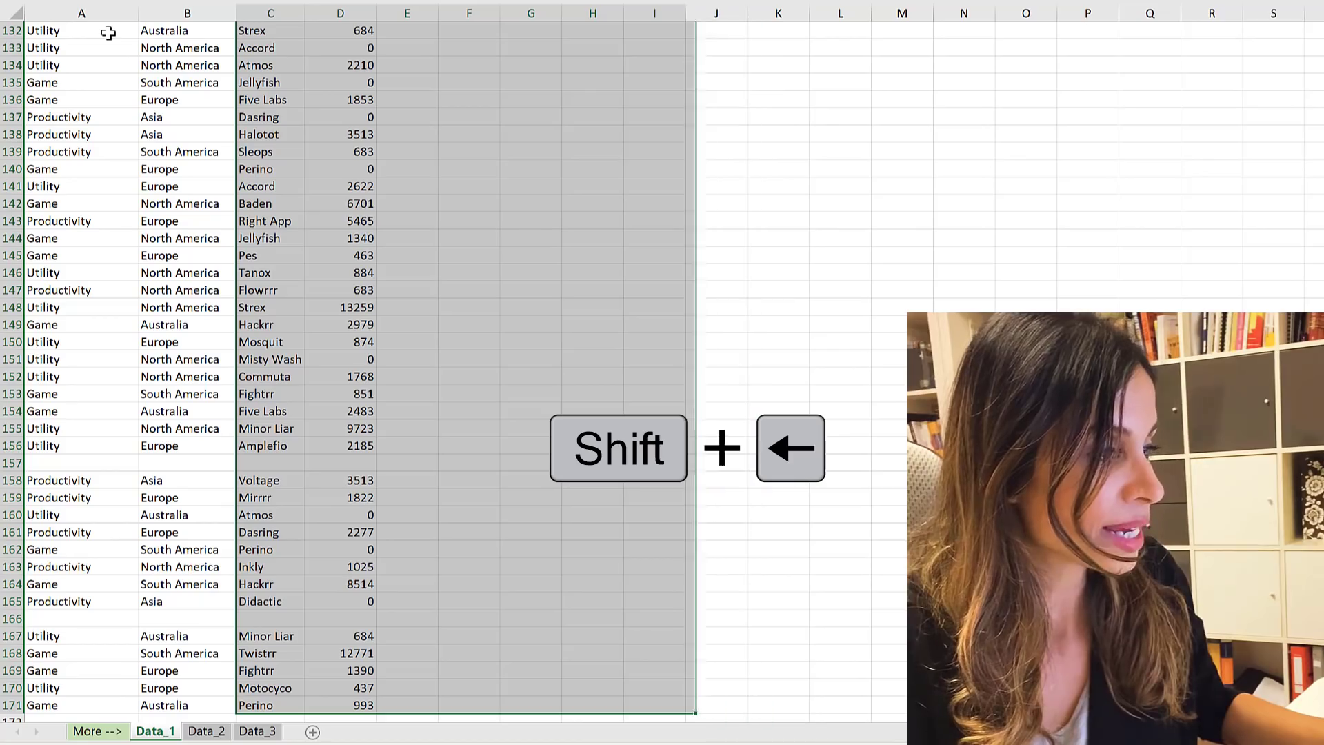
pyautogui.hotkey('shift', 'Left')
pyautogui.hotkey('shift', 'Left')
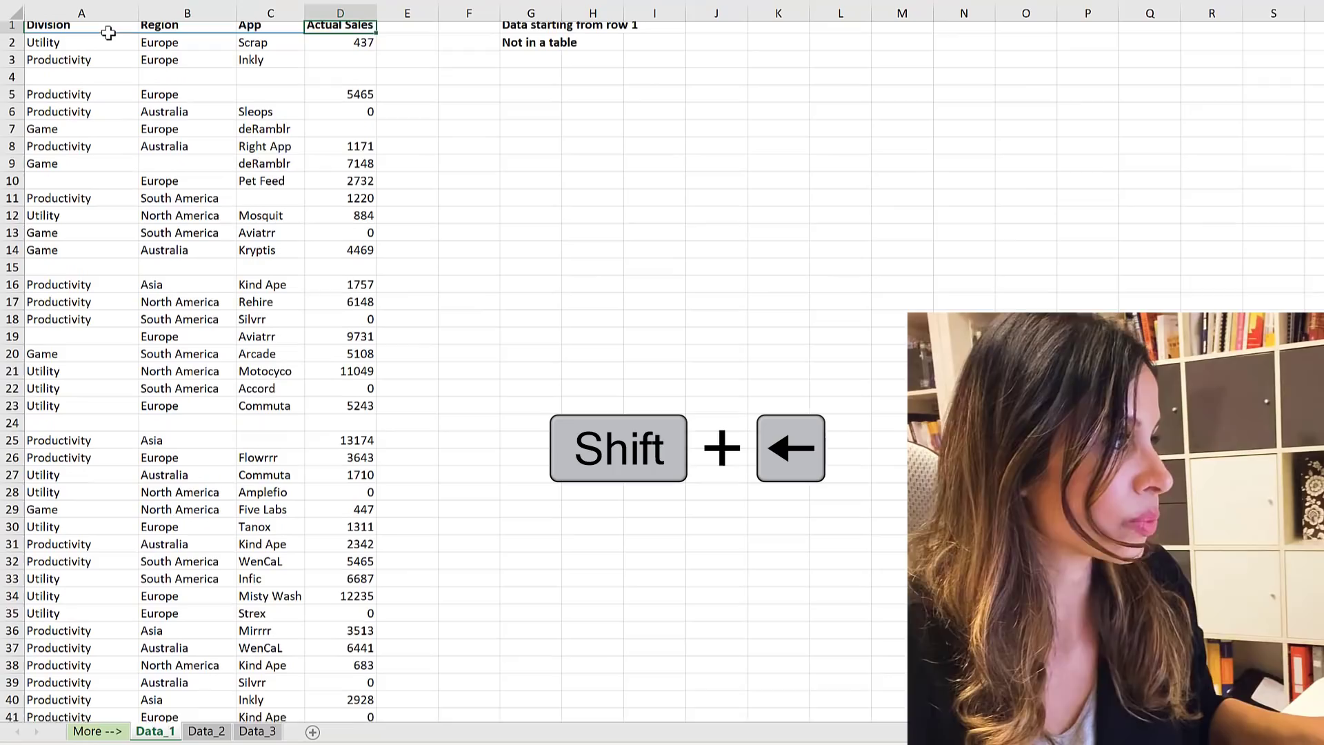
pyautogui.press('Right')
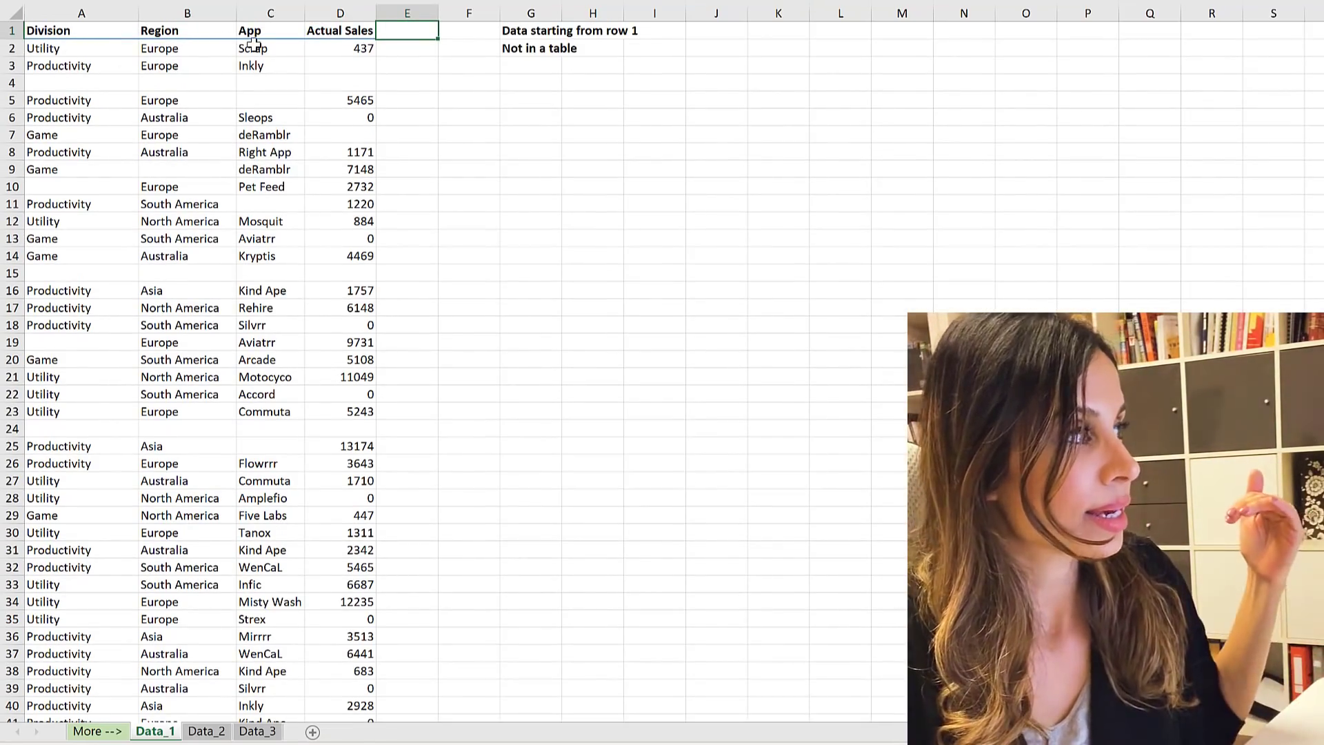
# Step: On Data_2, select column C from C1 and trim it to the last entry in row 173
pyautogui.click(205, 732)
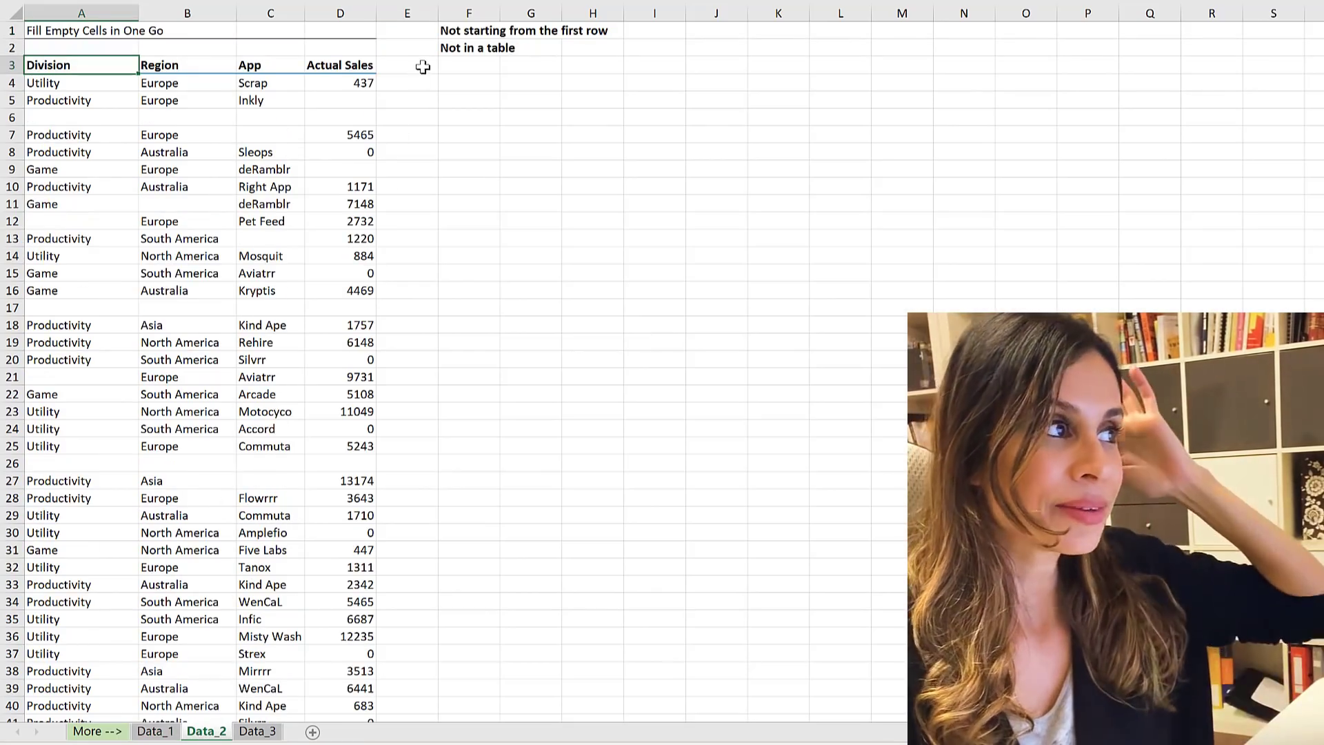
pyautogui.click(462, 35)
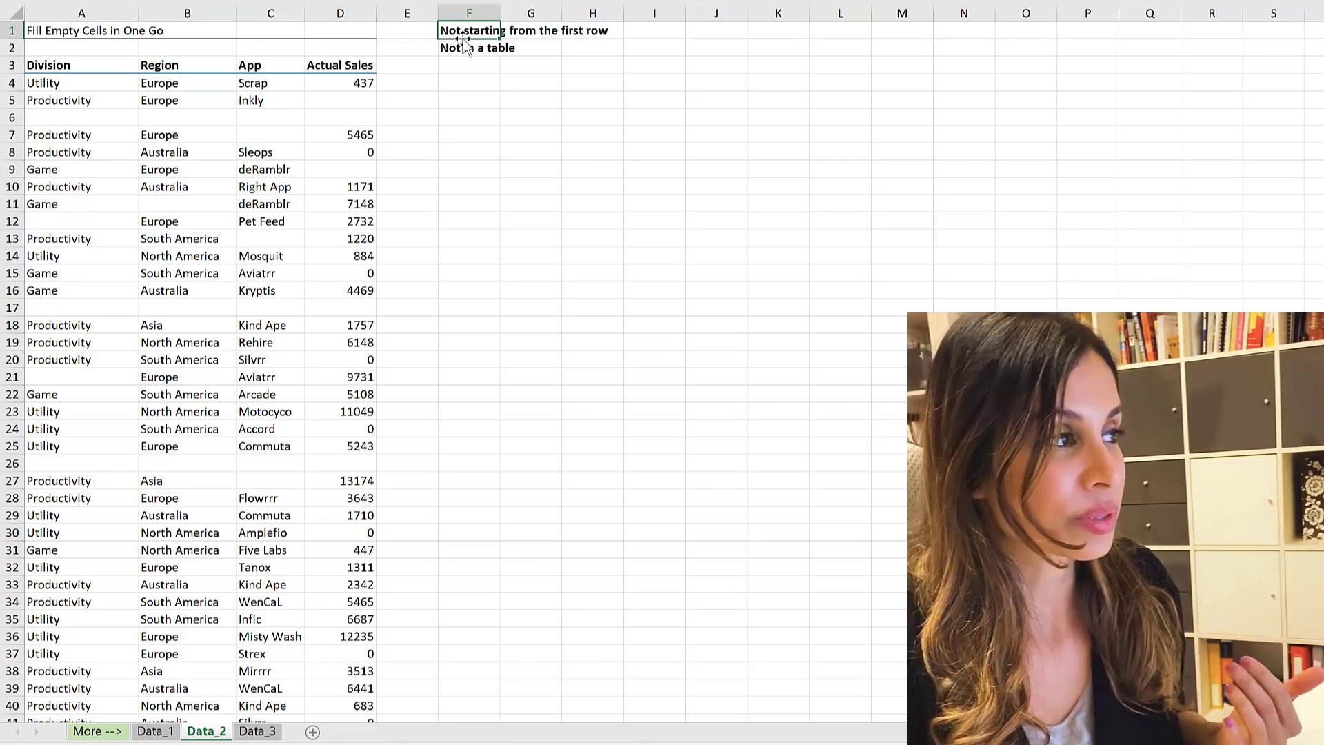
pyautogui.click(465, 51)
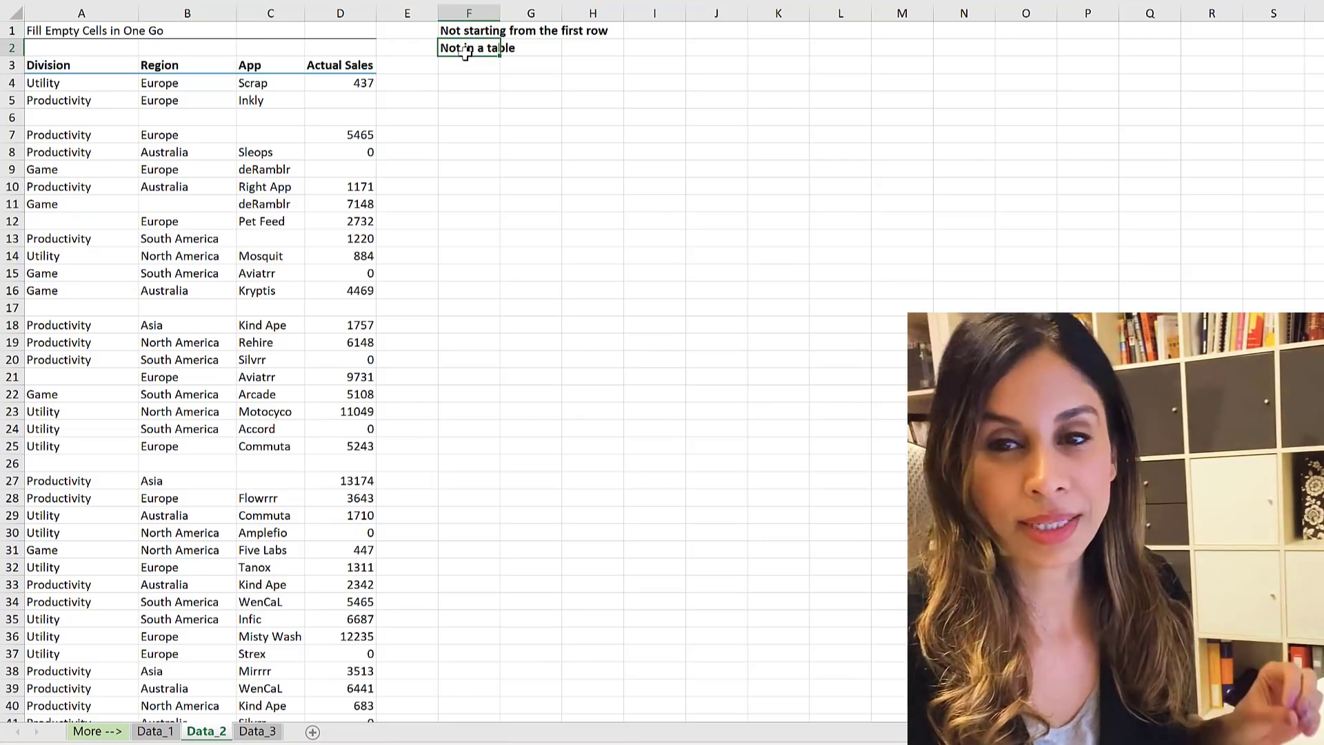
pyautogui.click(243, 66)
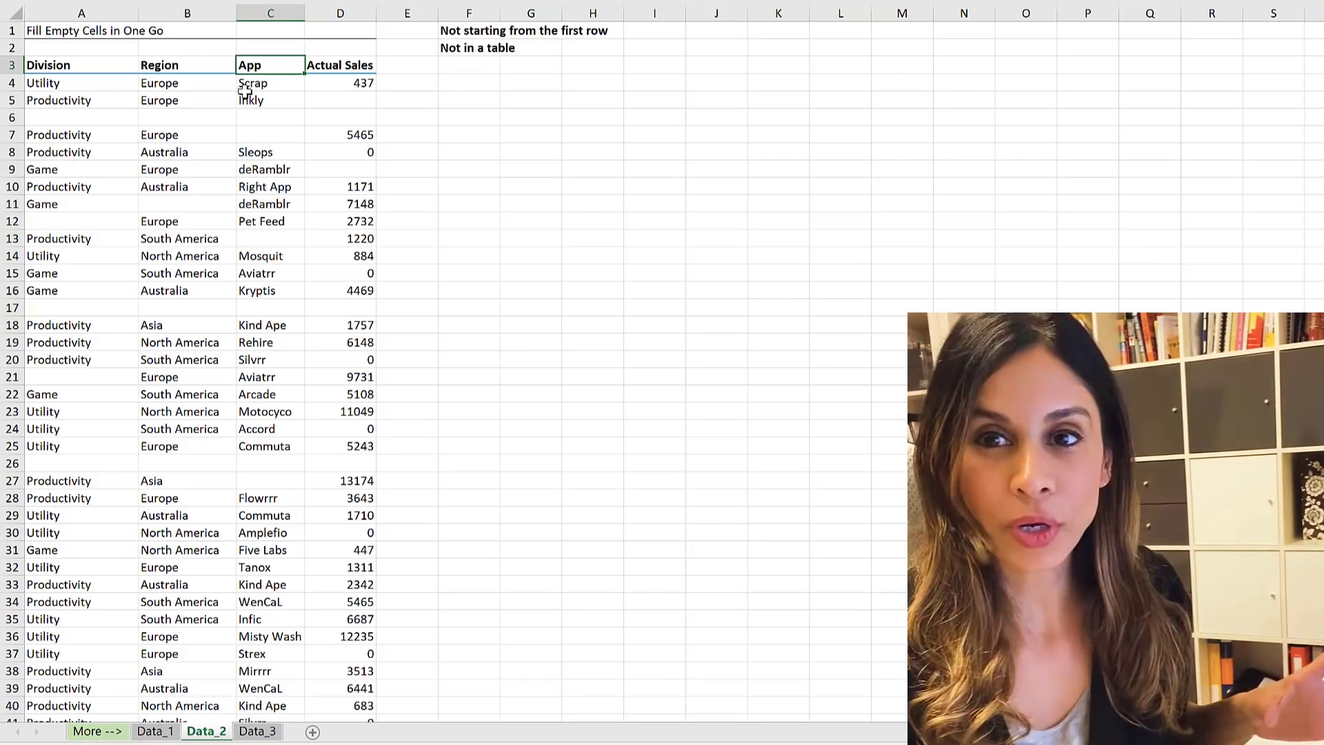
pyautogui.click(255, 31)
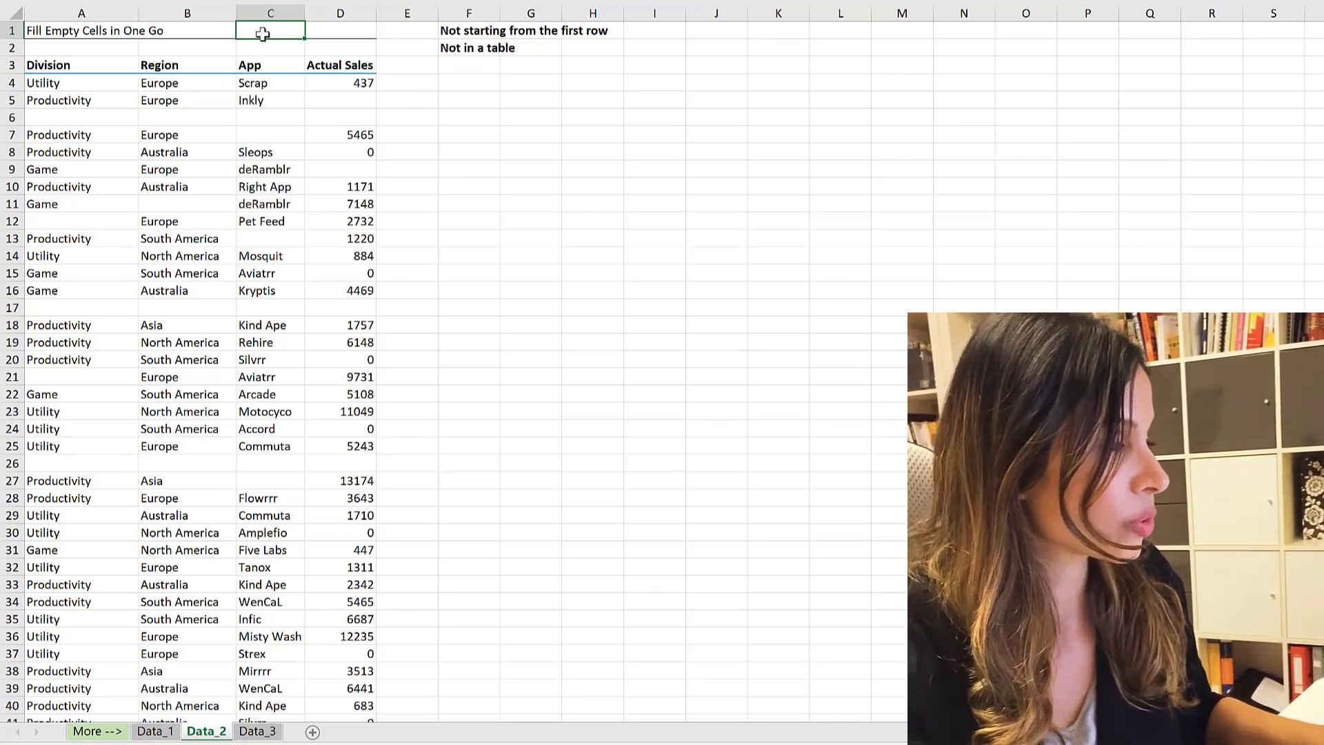
pyautogui.hotkey('ctrl', 'space')
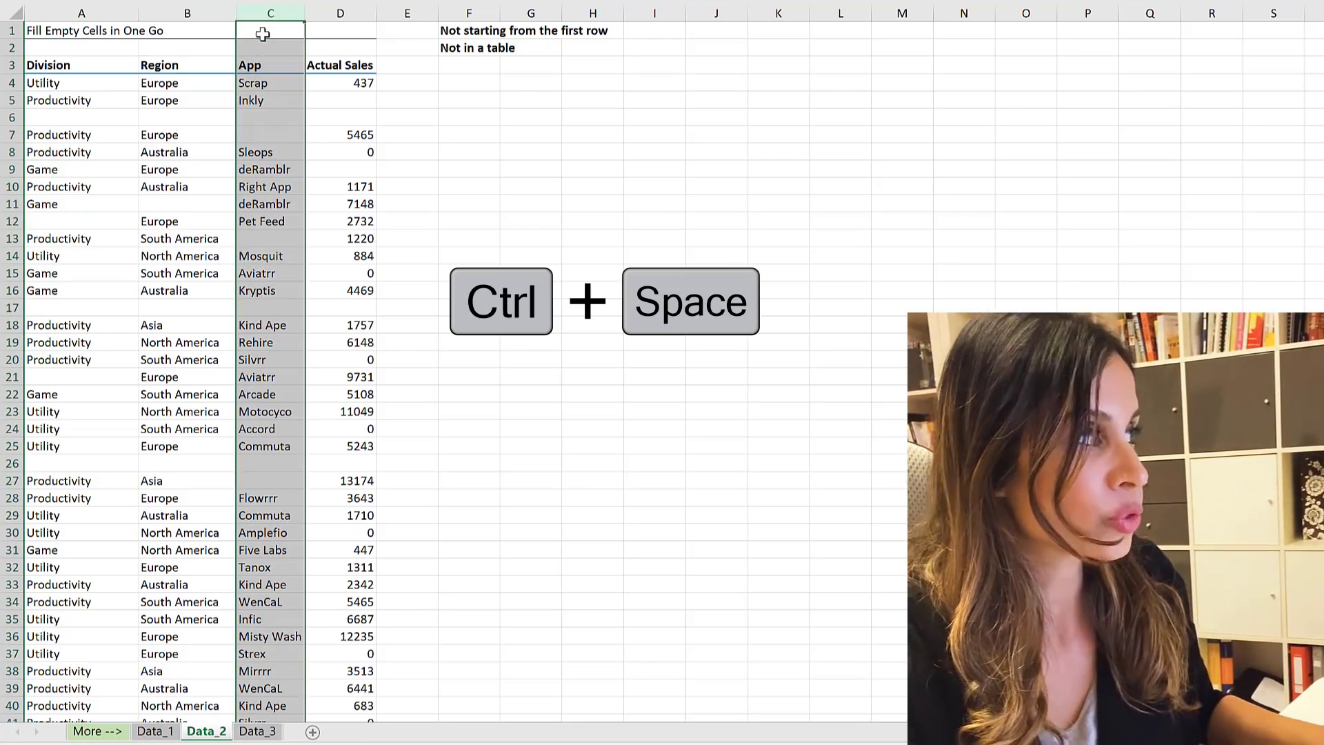
pyautogui.hotkey('ctrl', 'shift', 'Up')
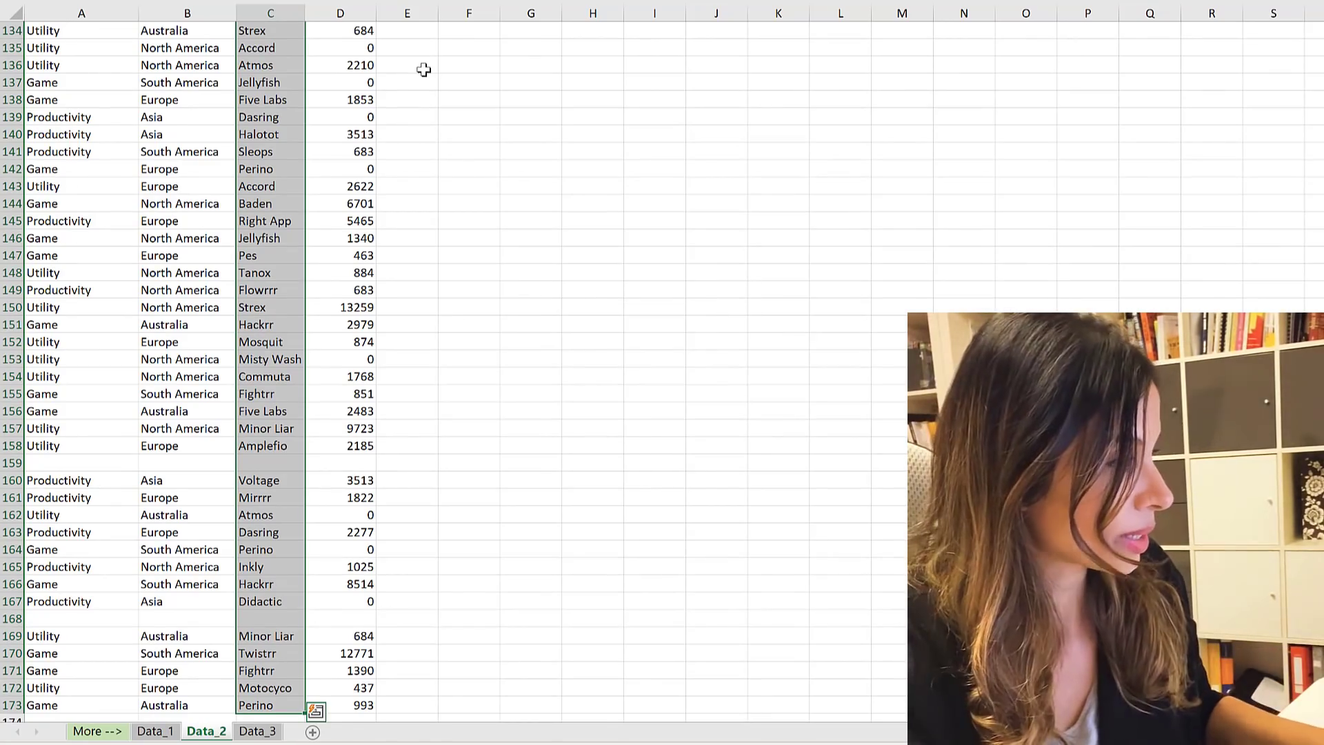
# Step: Check the bottom and top ends of the App selection, then collapse it back to C1
pyautogui.hotkey('ctrl', '.')
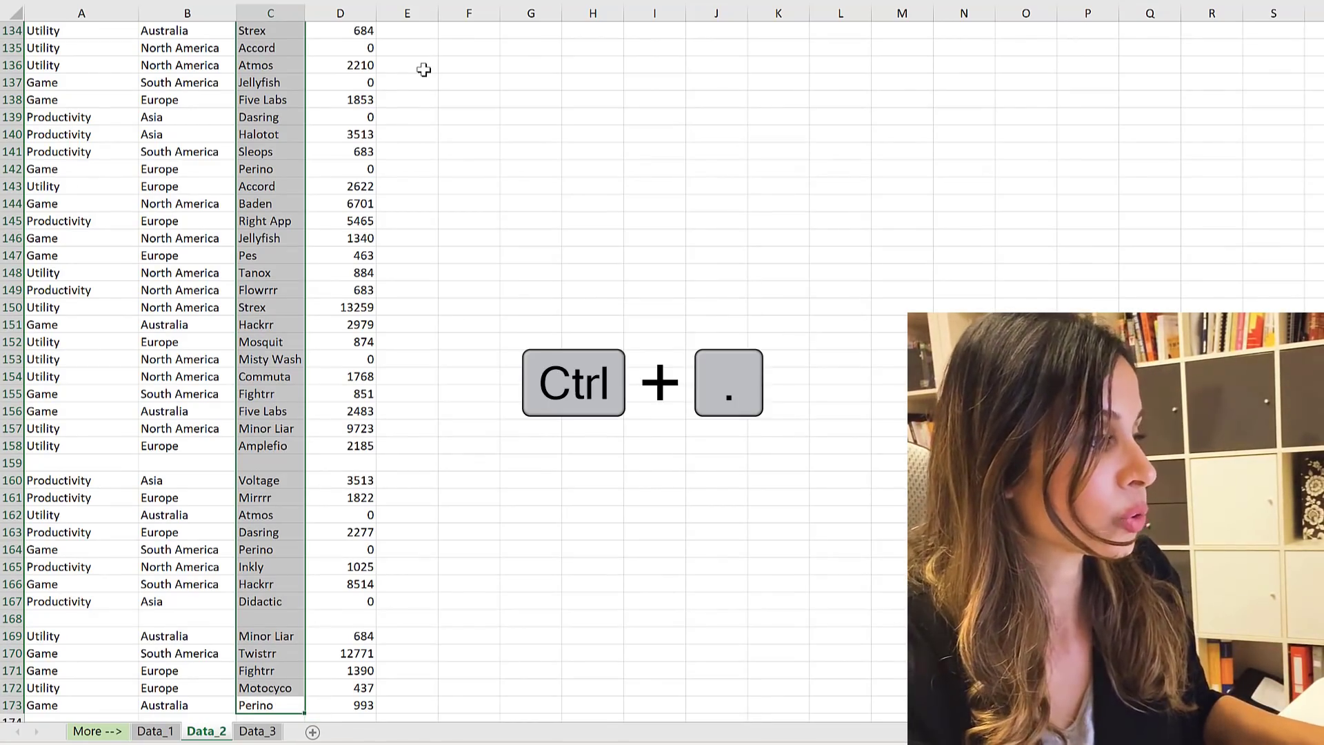
pyautogui.hotkey('ctrl', '.')
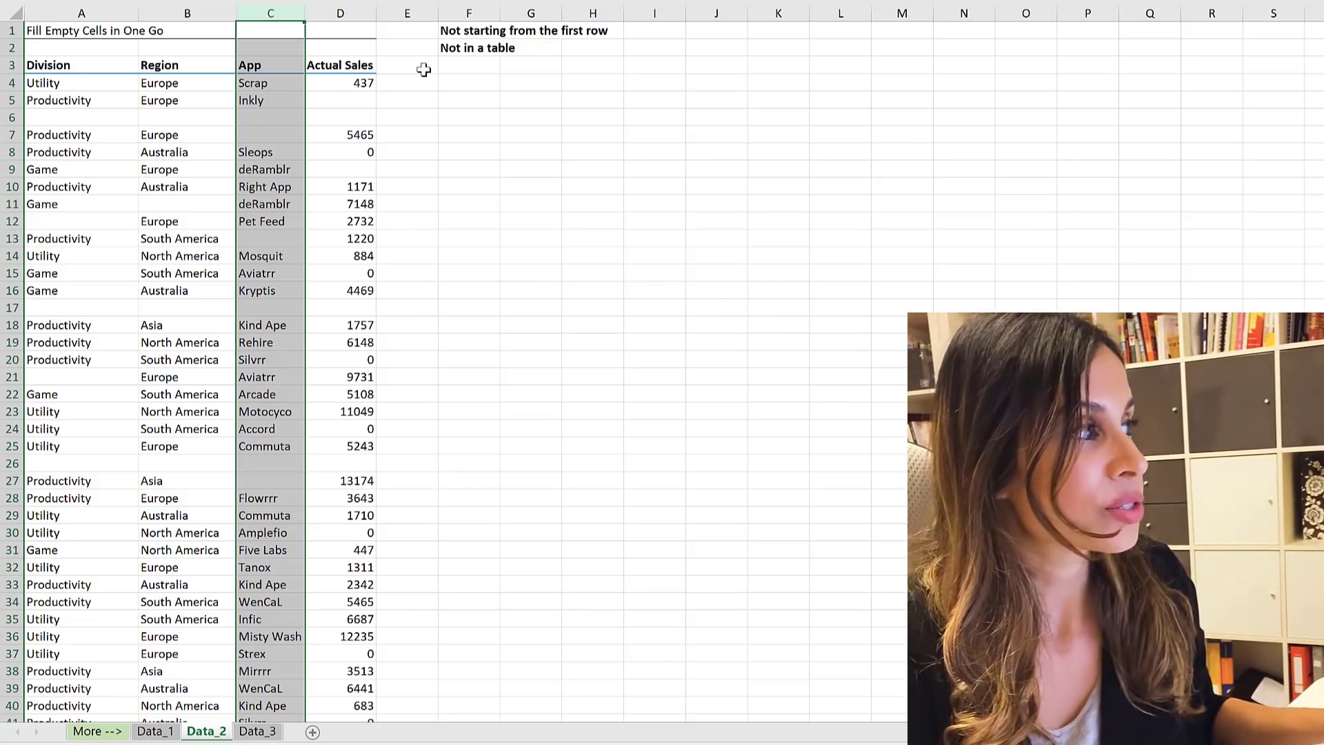
pyautogui.hotkey('ctrl', 'shift', 'Up')
pyautogui.hotkey('ctrl', 'shift', 'Up')
pyautogui.hotkey('ctrl', 'shift', 'Up')
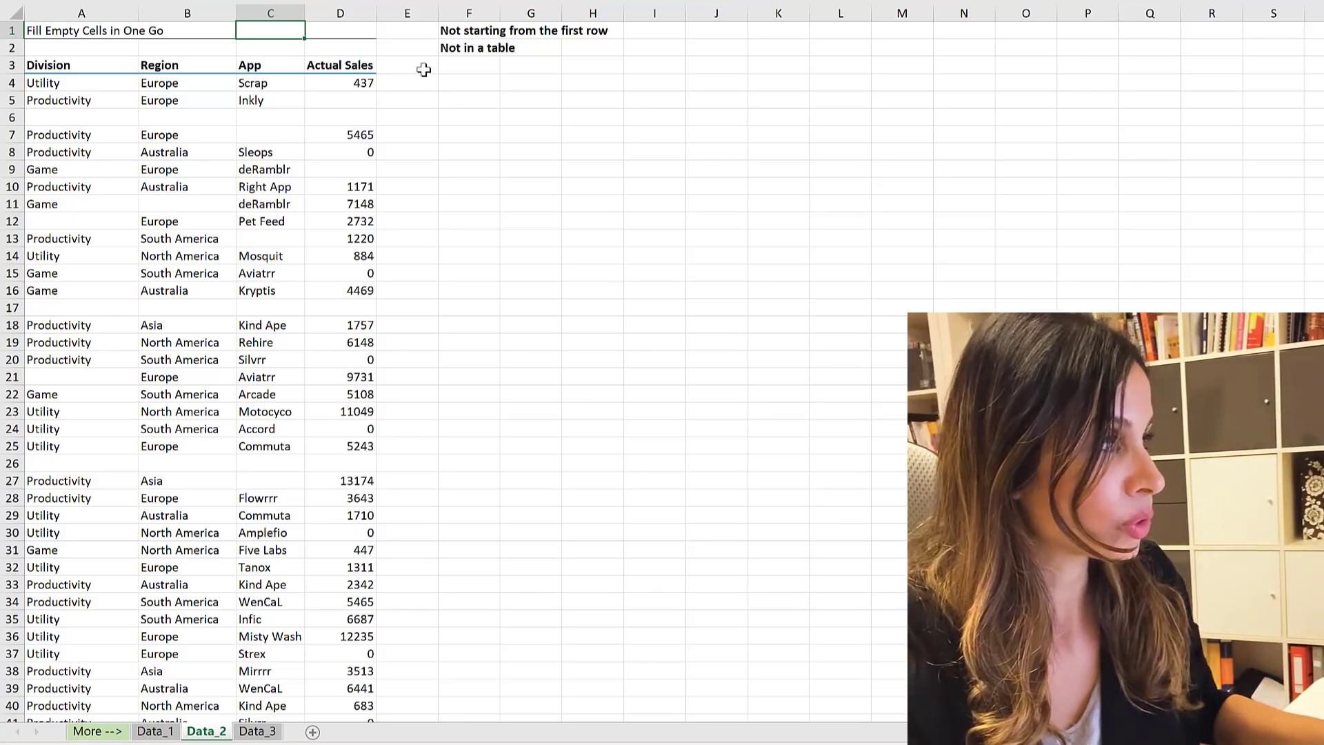
# Step: Reselect column C down to row 173 and confirm the range spans the blank App cells
pyautogui.hotkey('ctrl', 'space')
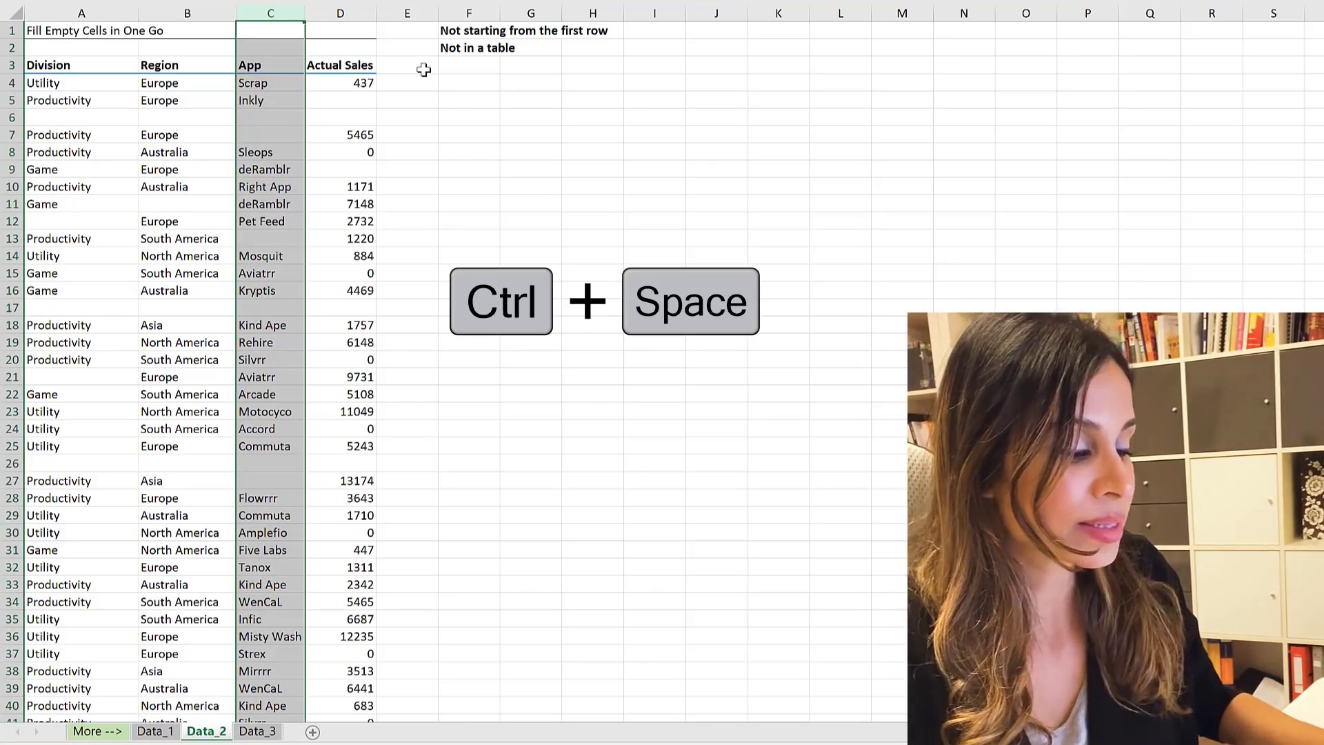
pyautogui.hotkey('ctrl', 'shift', 'Up')
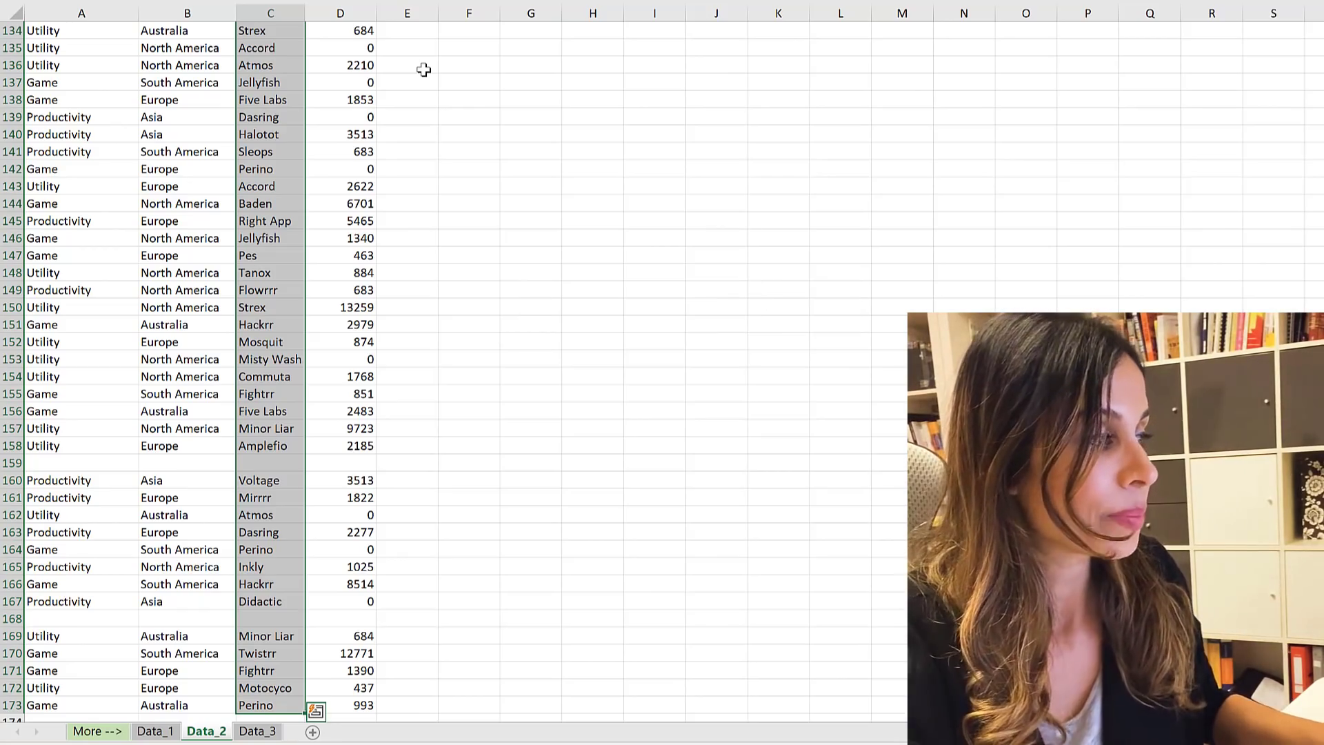
pyautogui.hotkey('ctrl', '.')
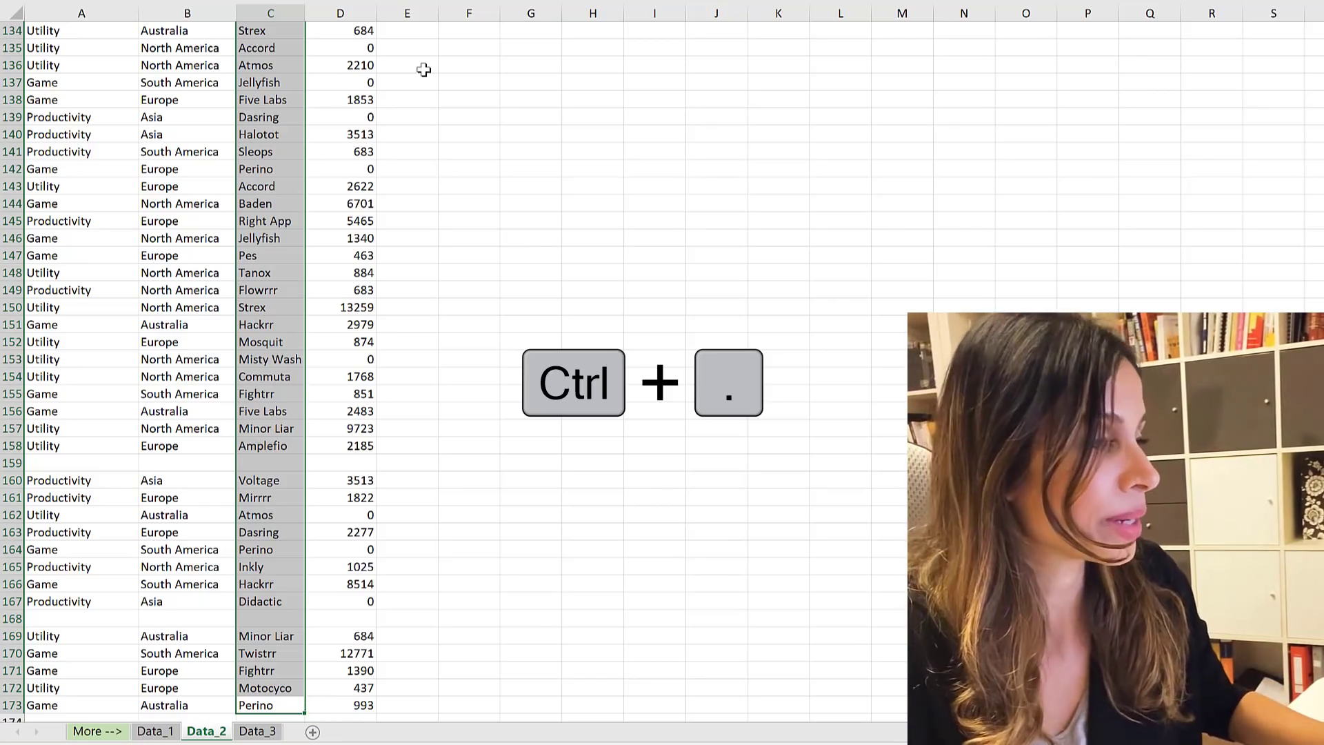
pyautogui.hotkey('ctrl', 'shift', 'Down')
pyautogui.hotkey('ctrl', 'BackSpace')
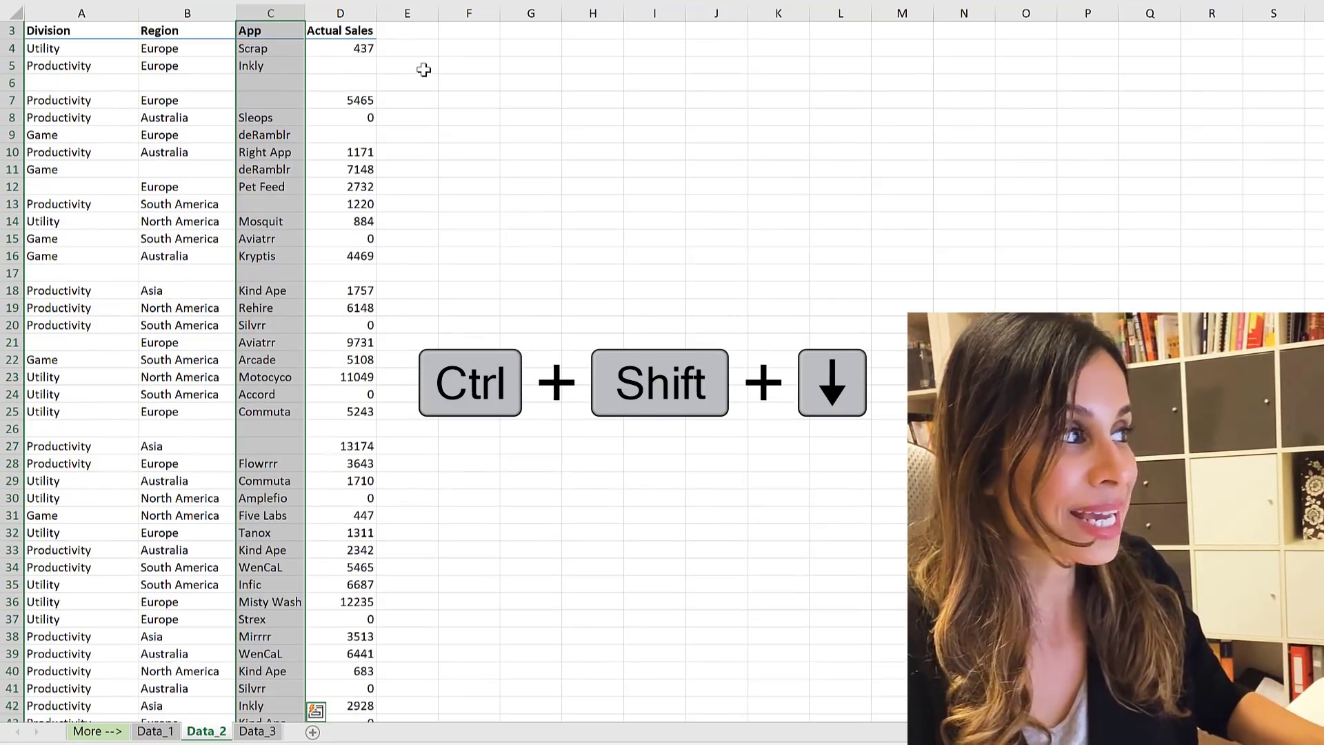
pyautogui.scroll(1, 424, 70)
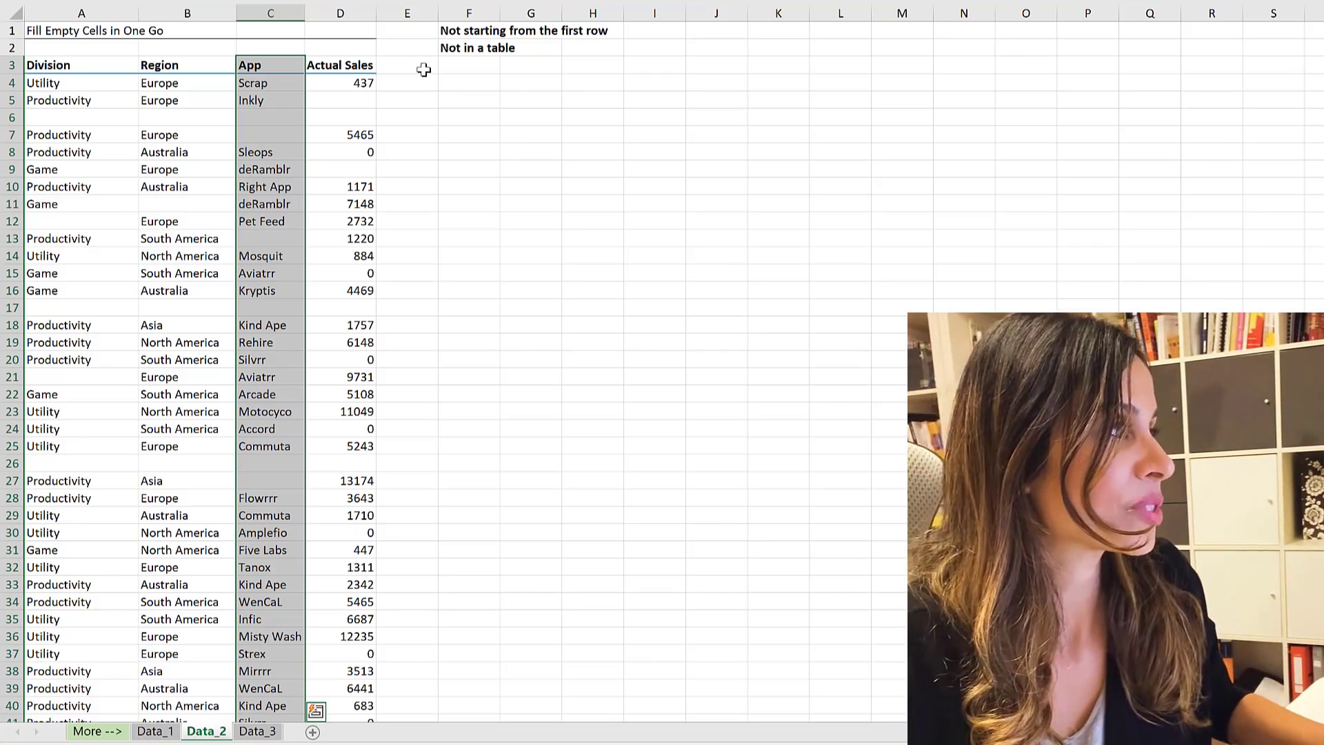
# Step: Deselect the App column and move to the Division heading in cell A3
pyautogui.hotkey('ctrl', '.')
pyautogui.press('Right')
pyautogui.press('Right')
pyautogui.press('Right')
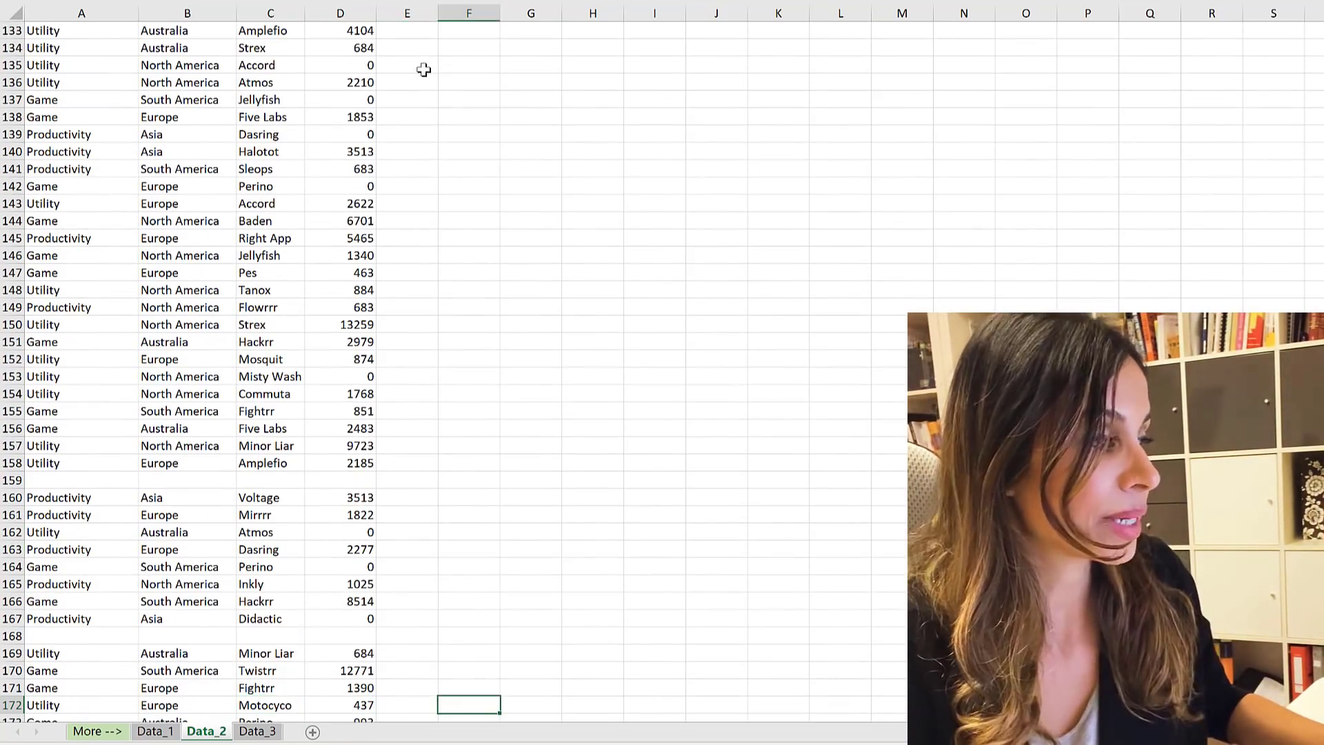
pyautogui.press('Left')
pyautogui.hotkey('ctrl', 'Up')
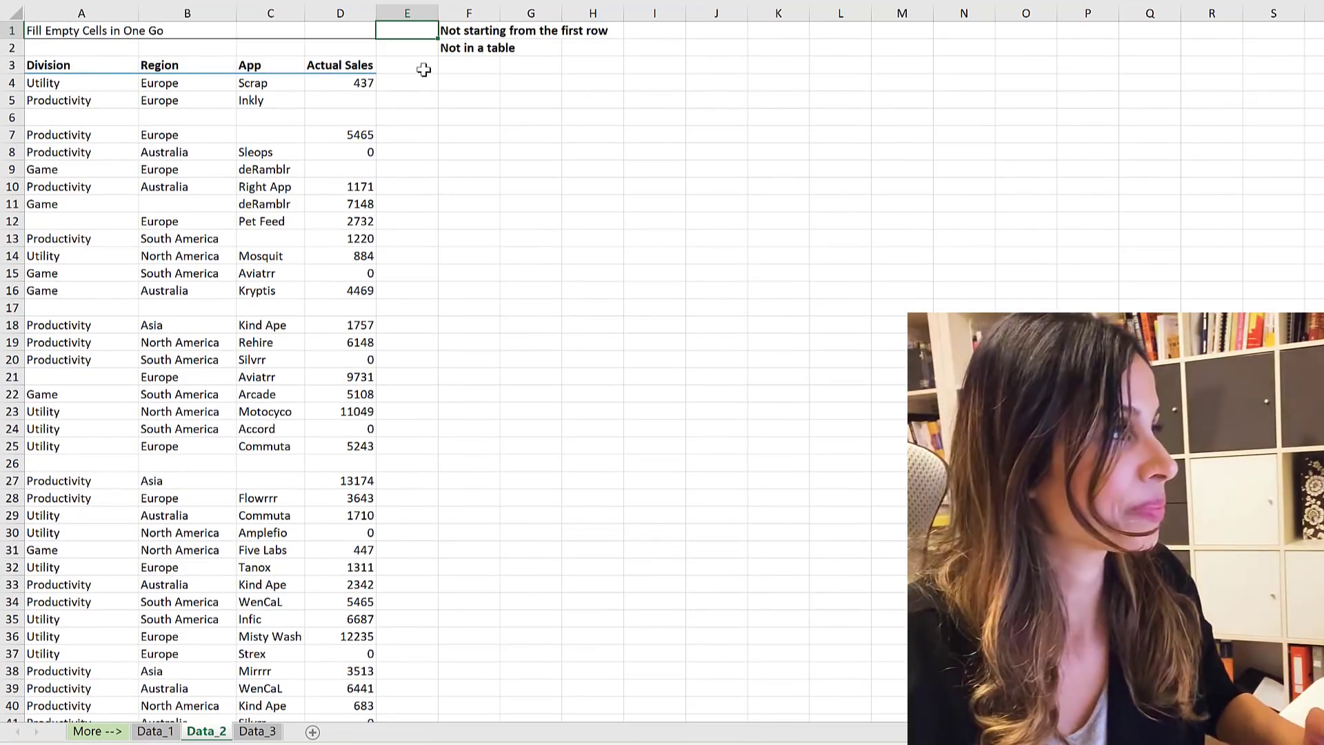
pyautogui.press('Left')
pyautogui.press('Left')
pyautogui.press('Left')
pyautogui.press('Left')
pyautogui.press('Down')
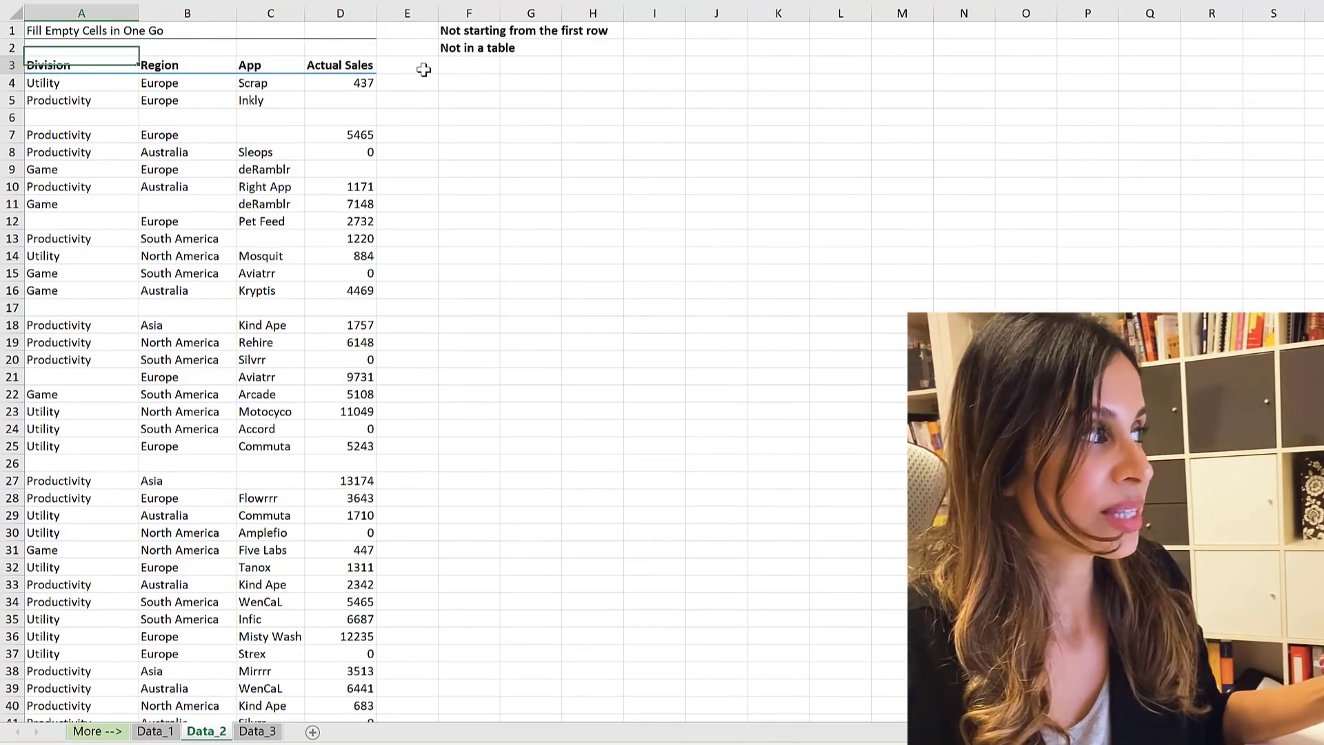
pyautogui.press('Down')
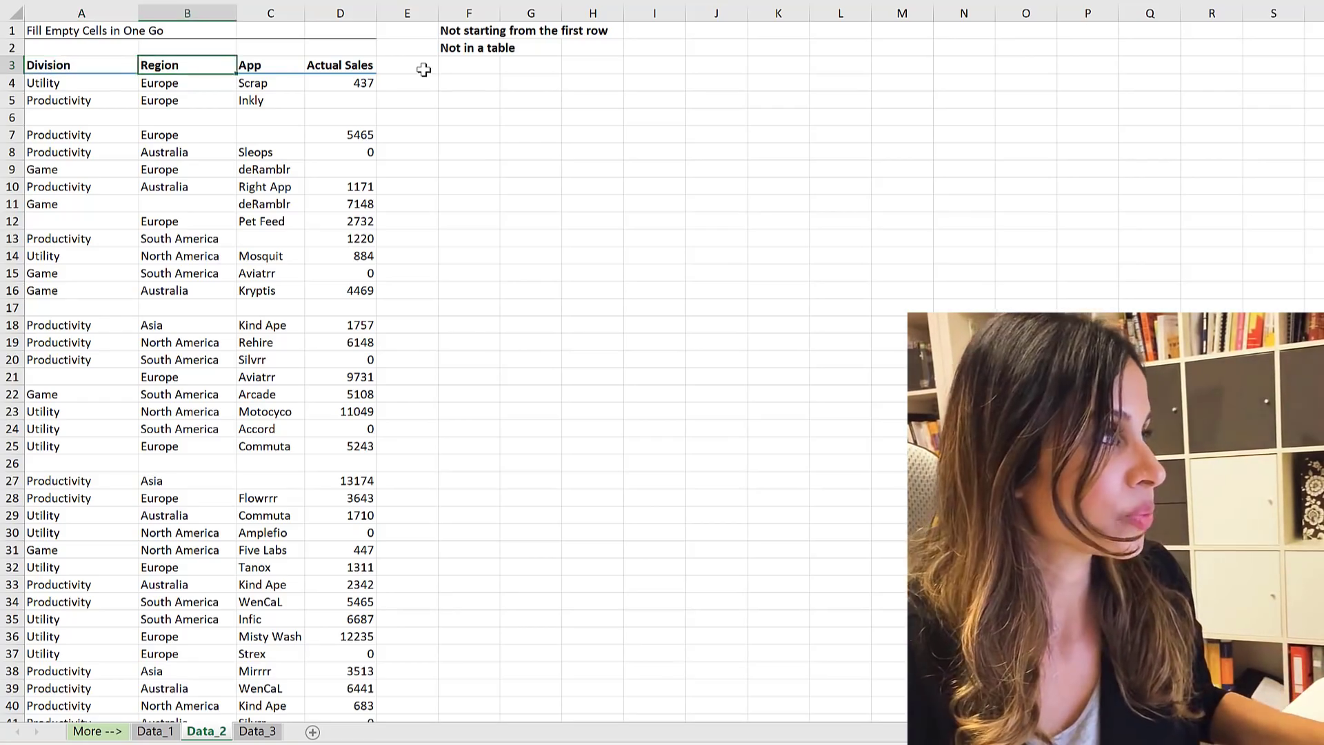
pyautogui.press('Down')
pyautogui.press('Down')
pyautogui.press('Up')
pyautogui.press('Up')
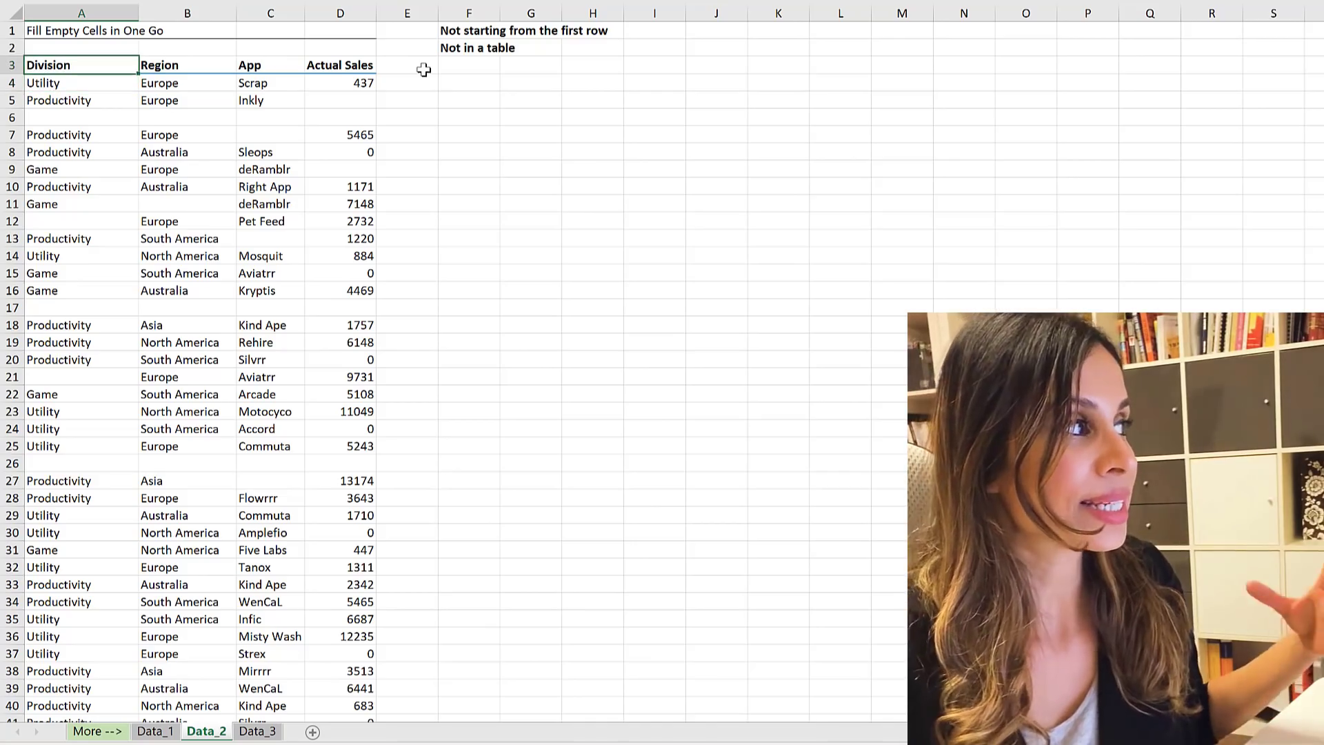
# Step: Drag-select the Division entries A3:A17, then shrink the selection back to A3
pyautogui.click(87, 34)
pyautogui.moveTo(71, 67); pyautogui.dragTo(107, 325)
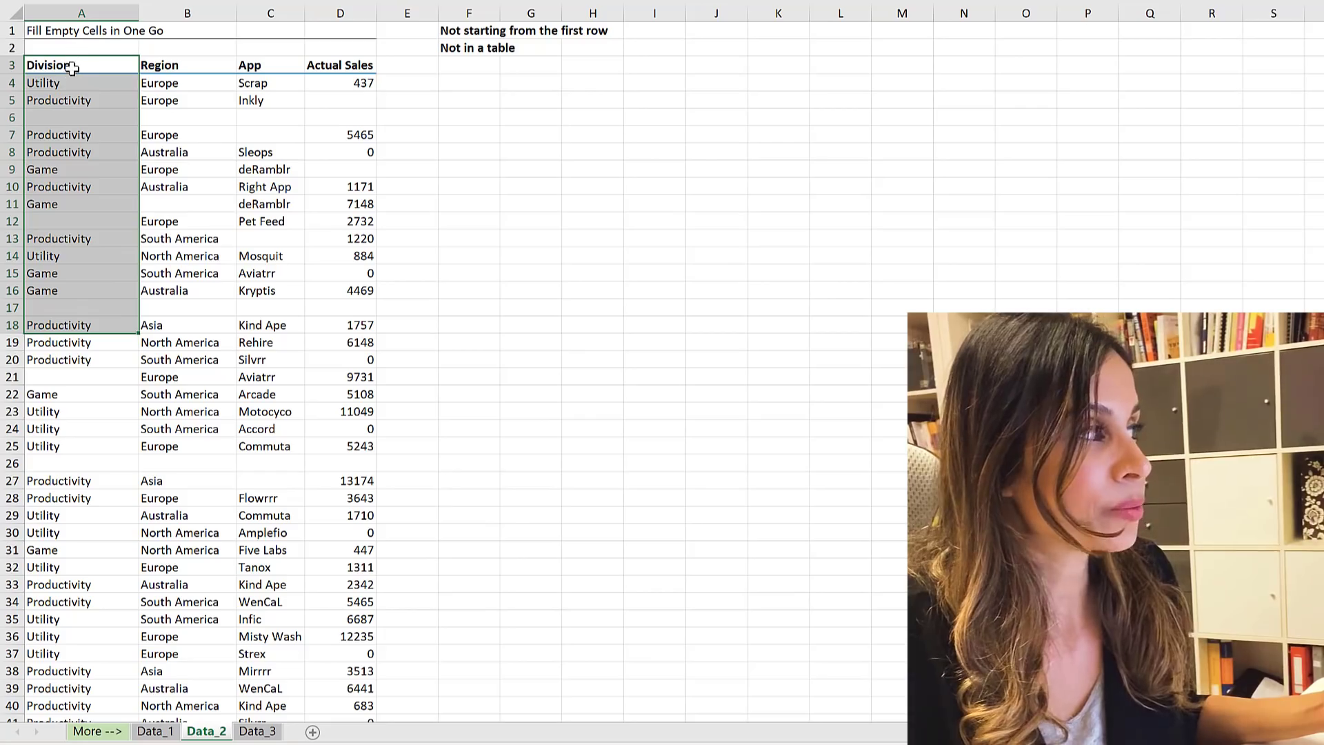
pyautogui.moveTo(72, 67); pyautogui.dragTo(69, 308)
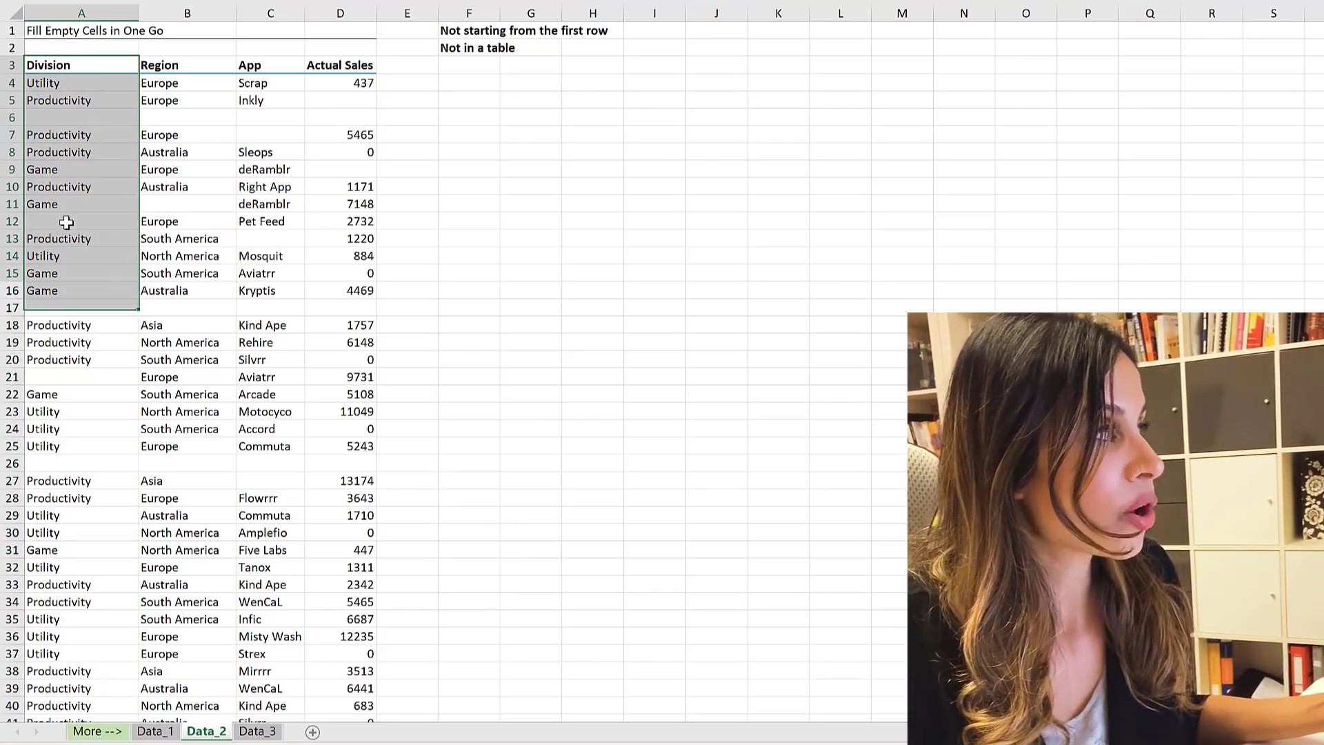
pyautogui.moveTo(66, 222); pyautogui.dragTo(110, 64)
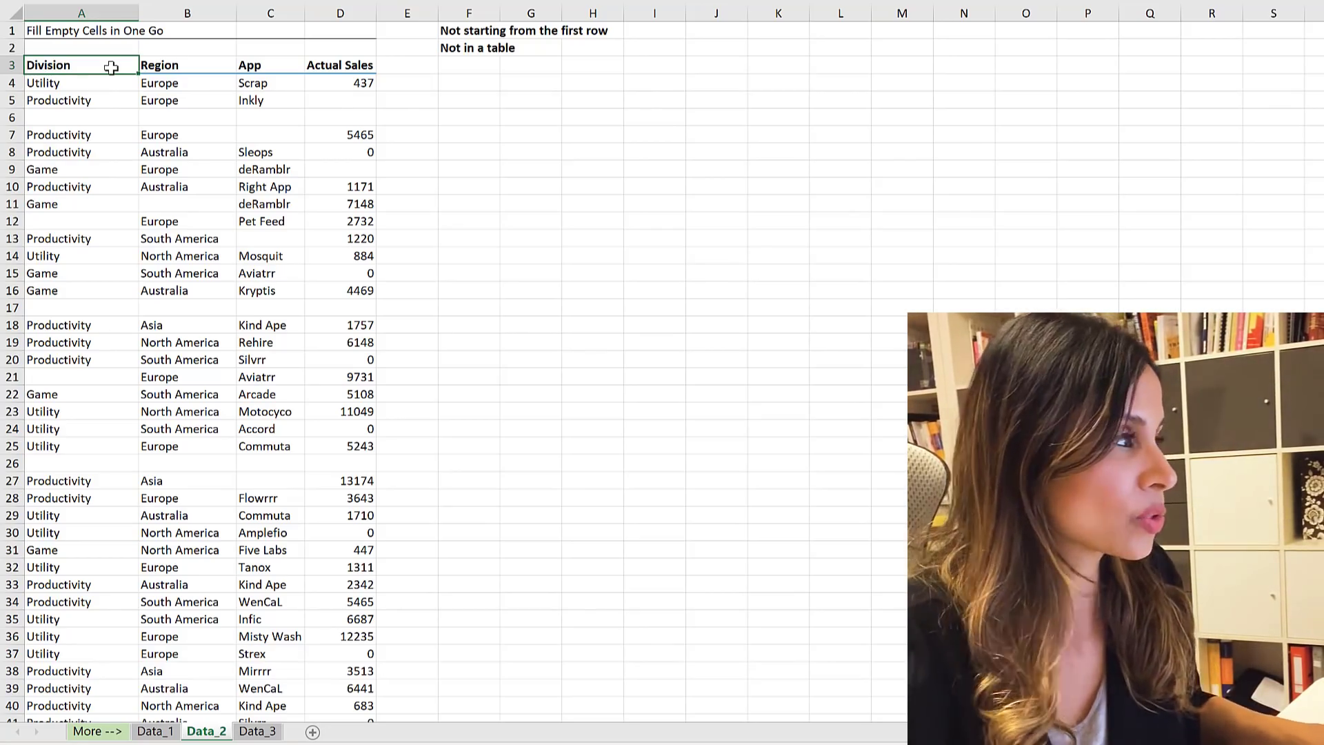
pyautogui.press('Up')
pyautogui.press('Up')
pyautogui.press('Down')
pyautogui.press('Down')
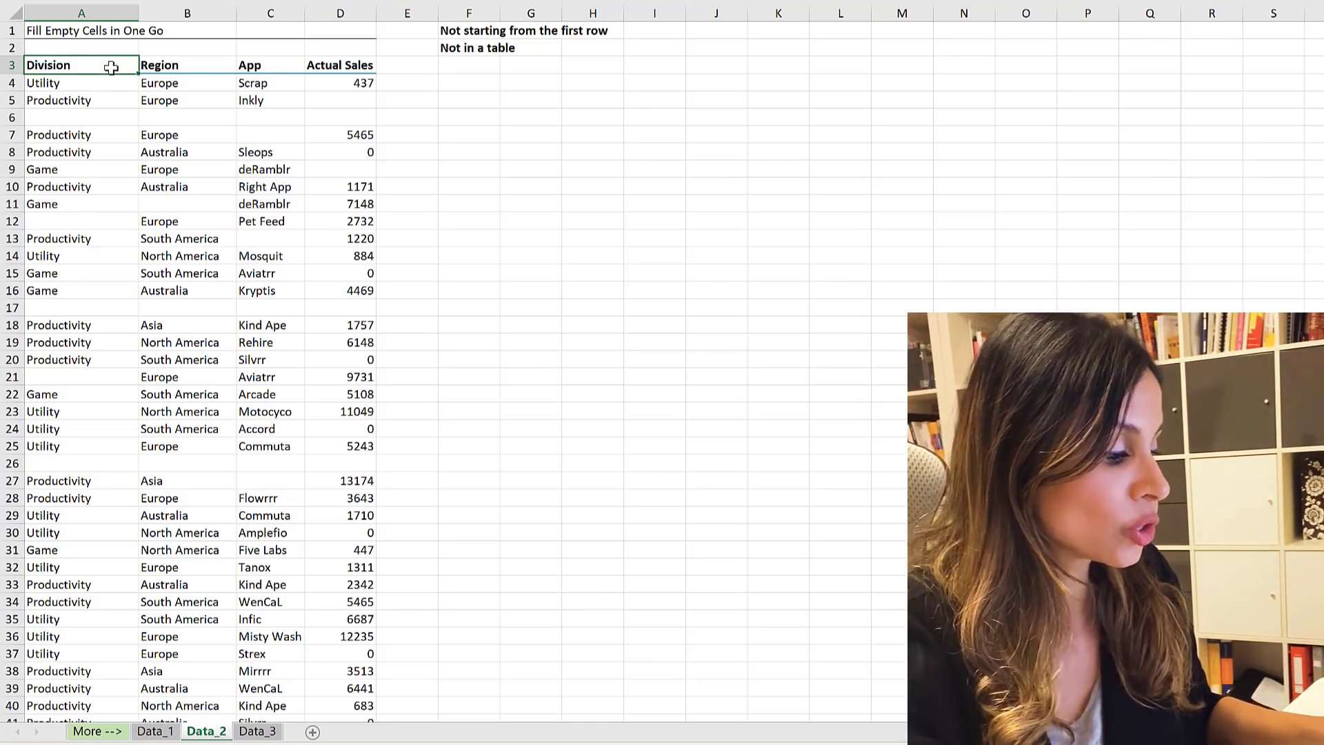
pyautogui.hotkey('ctrl', 'g')
pyautogui.write('A3')
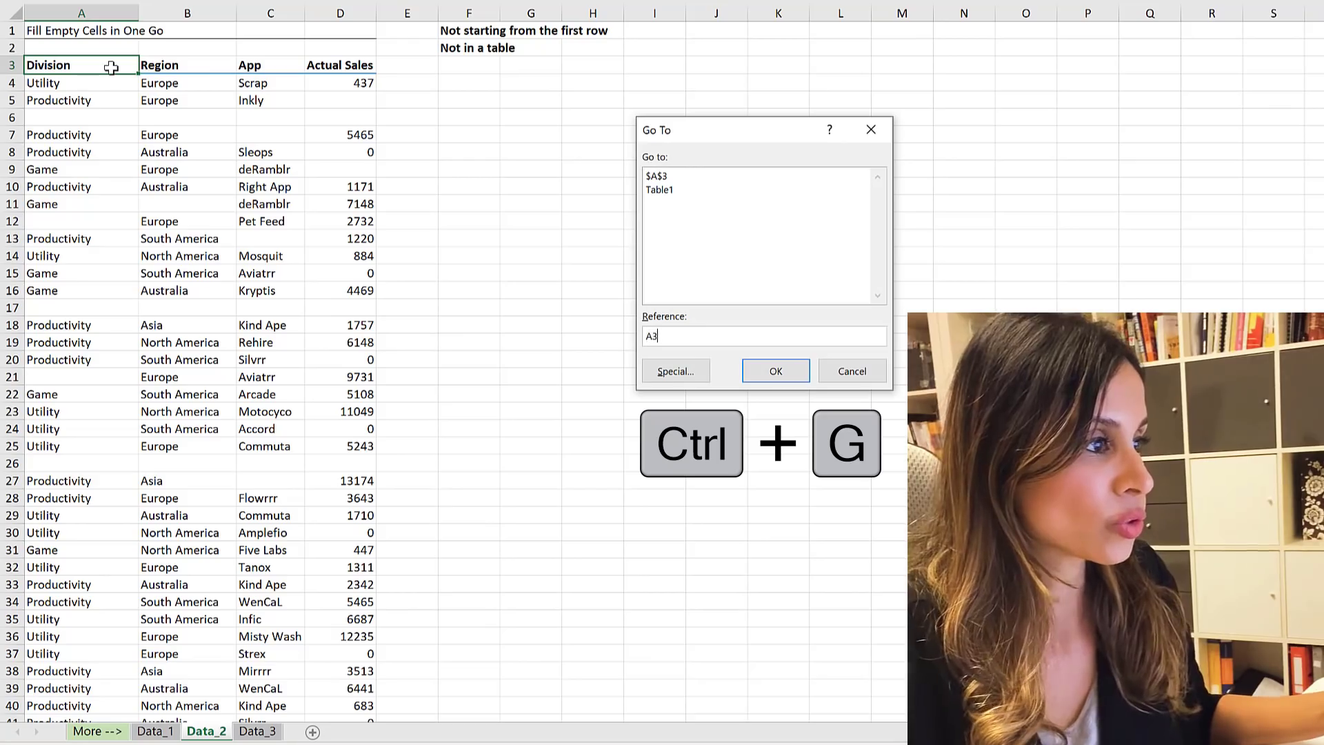
pyautogui.write(':A1')
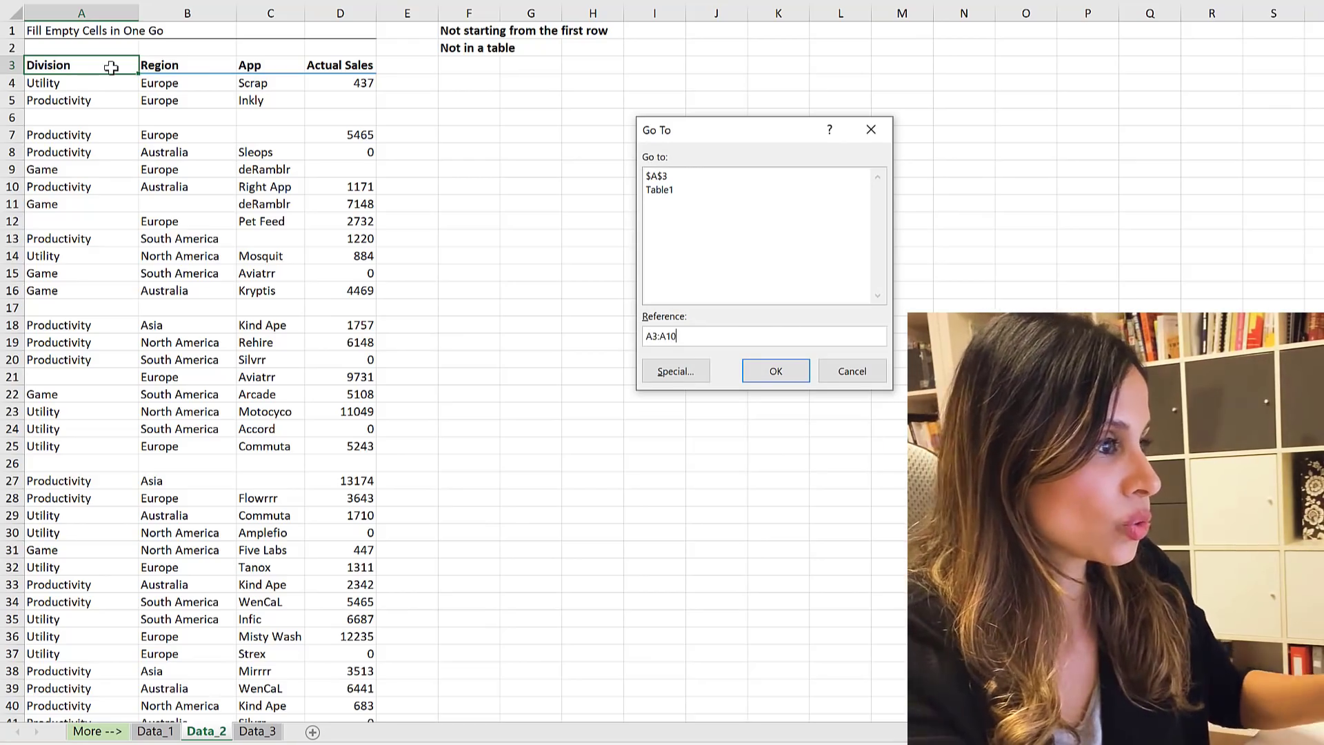
pyautogui.write('00')
pyautogui.press('Return')
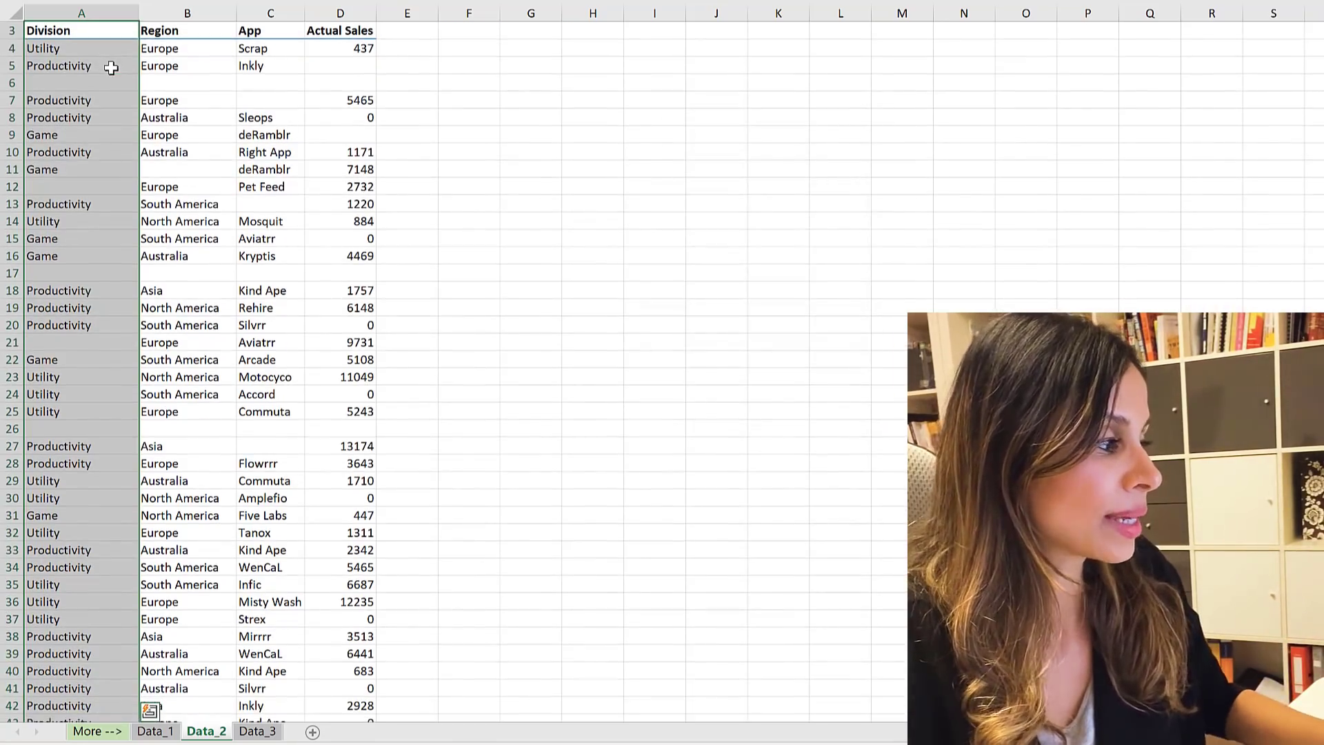
pyautogui.hotkey('ctrl', 'shift', 'Up')
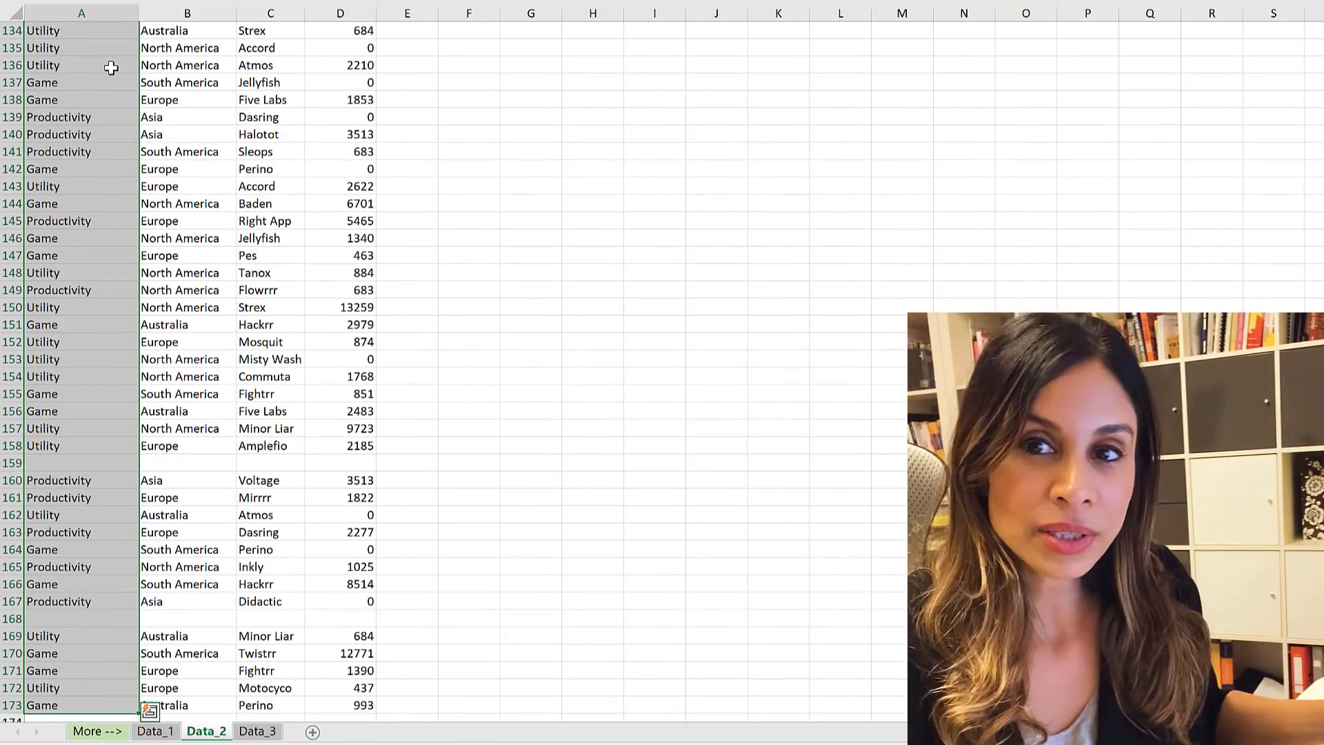
pyautogui.hotkey('ctrl', 'Home')
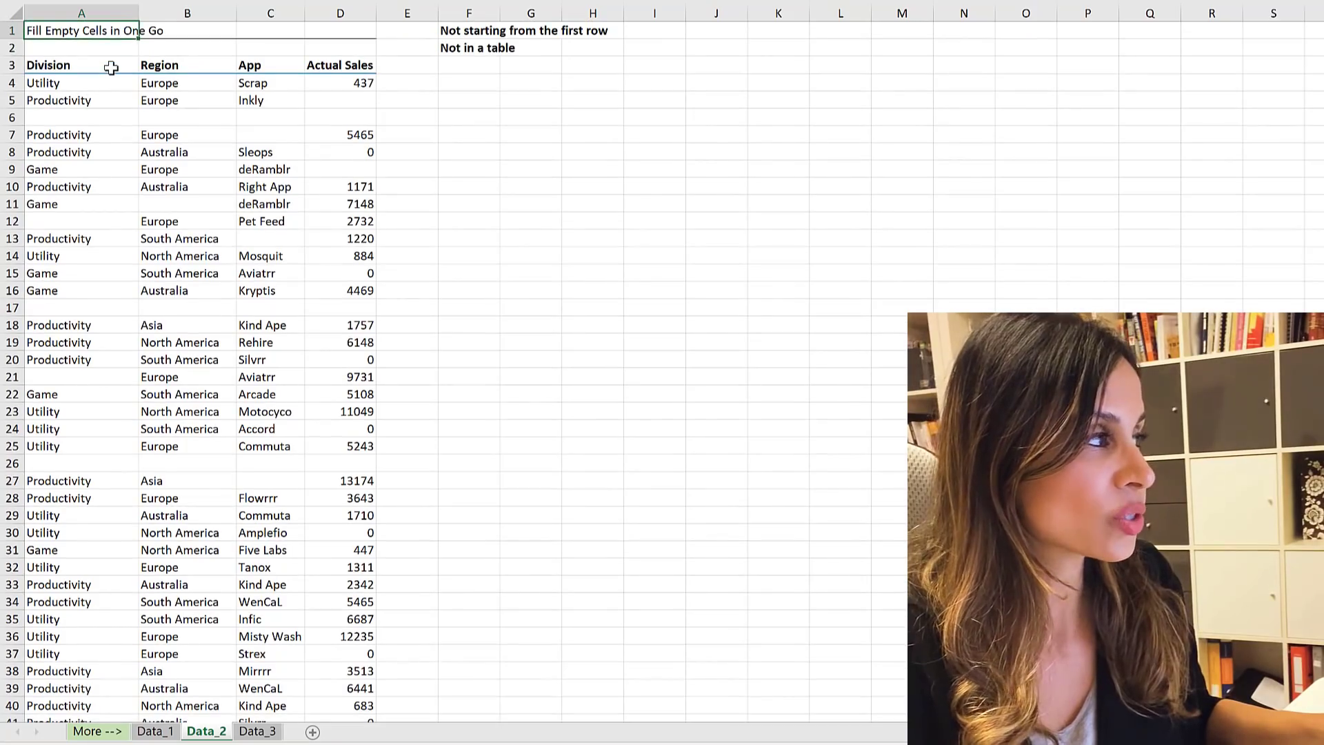
pyautogui.click(111, 66)
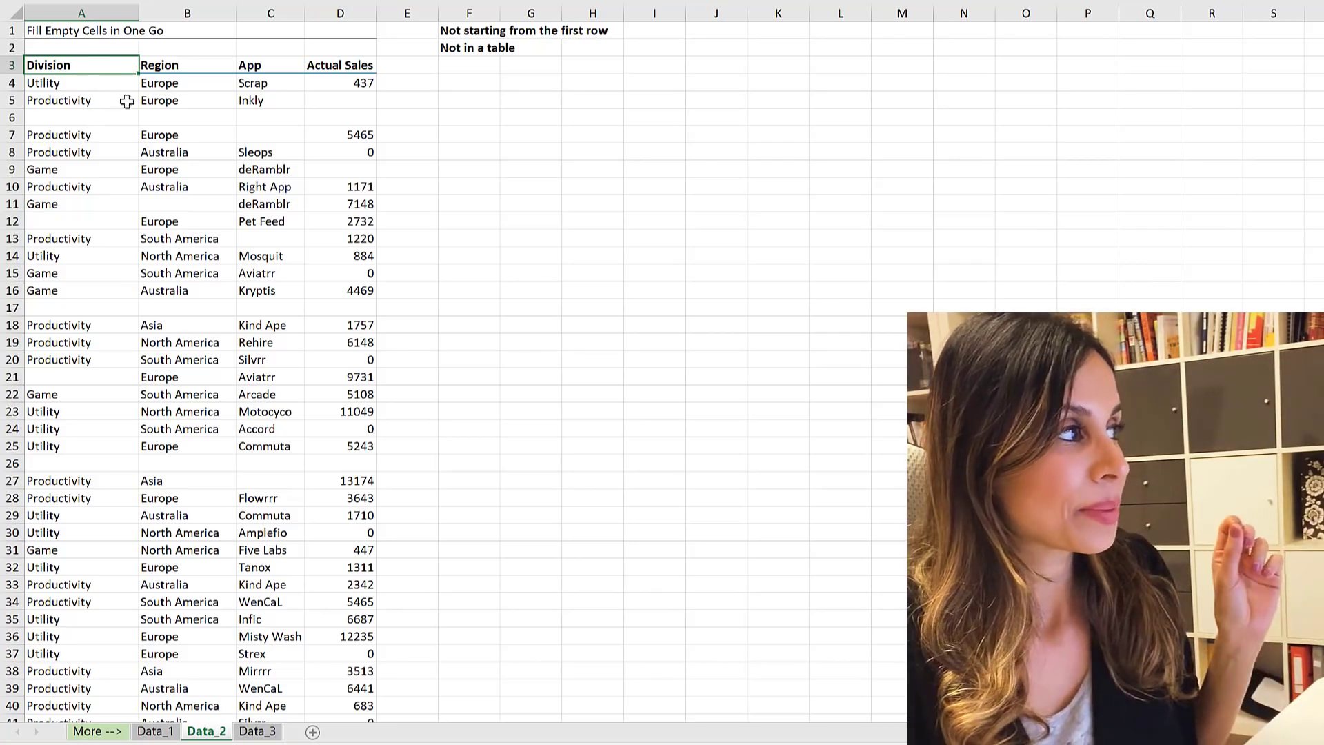
# Step: On Data_3, select the table's App column data with Ctrl+Space, then deselect by clicking B11
pyautogui.click(257, 731)
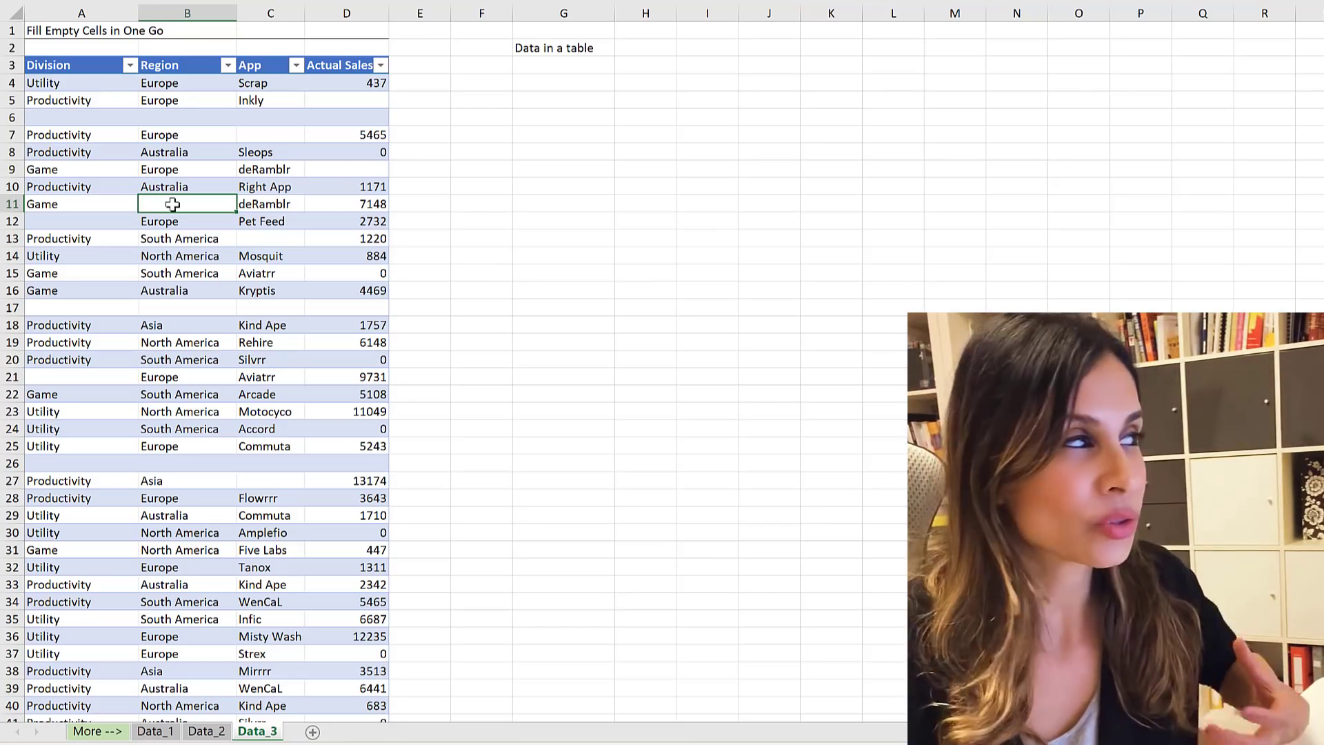
pyautogui.press('Right')
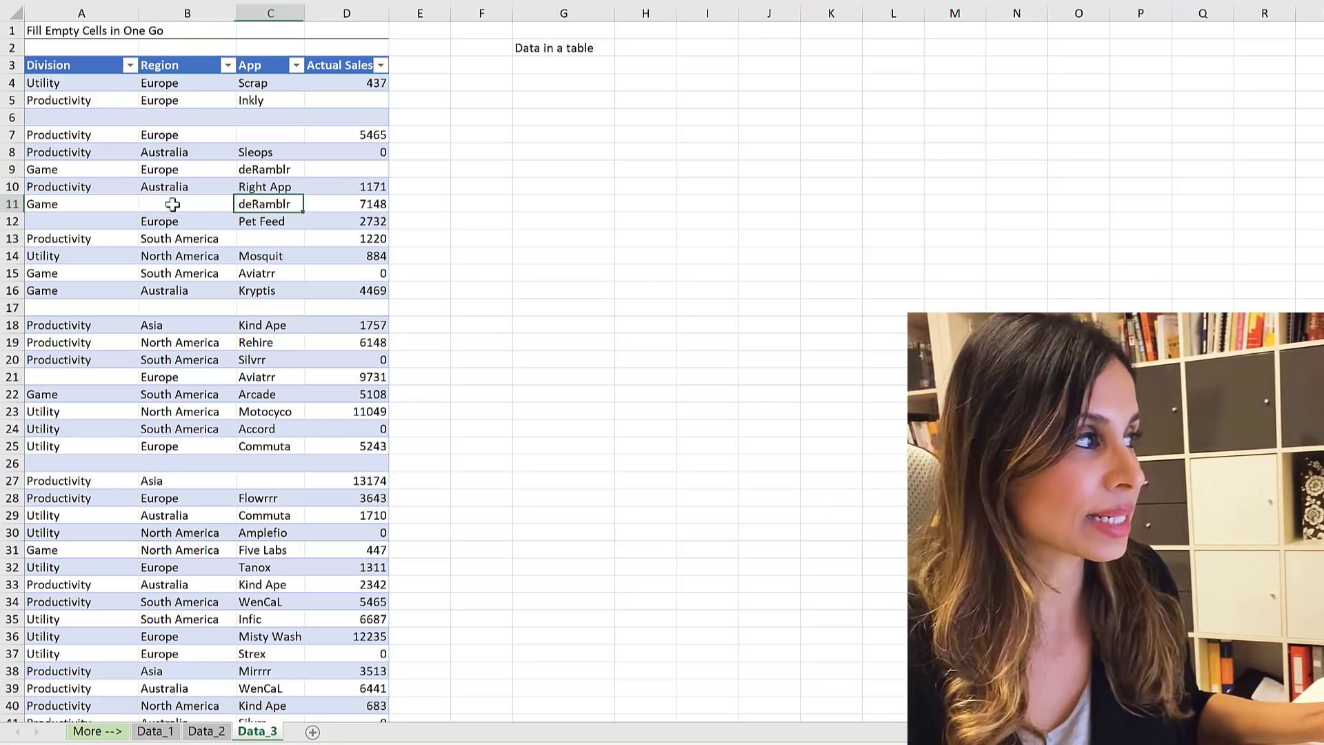
pyautogui.press('Left')
pyautogui.press('Right')
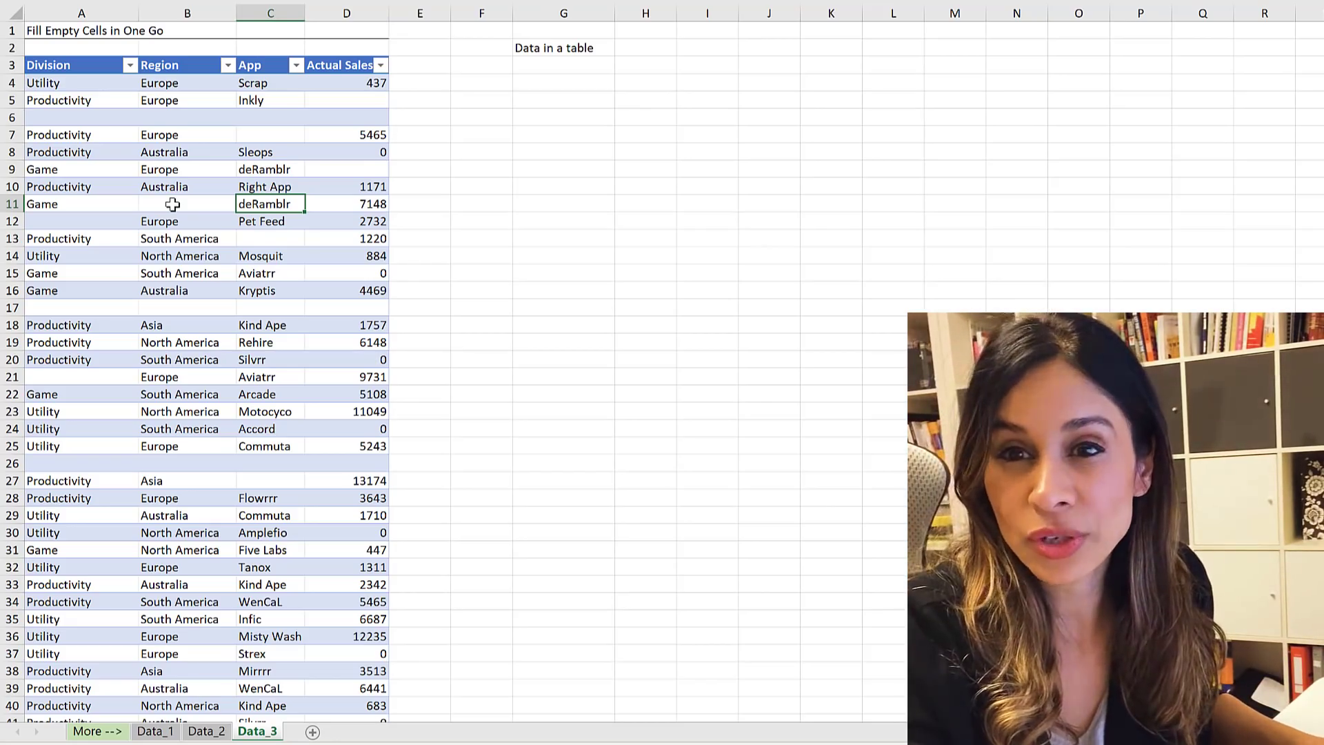
pyautogui.hotkey('ctrl', 'space')
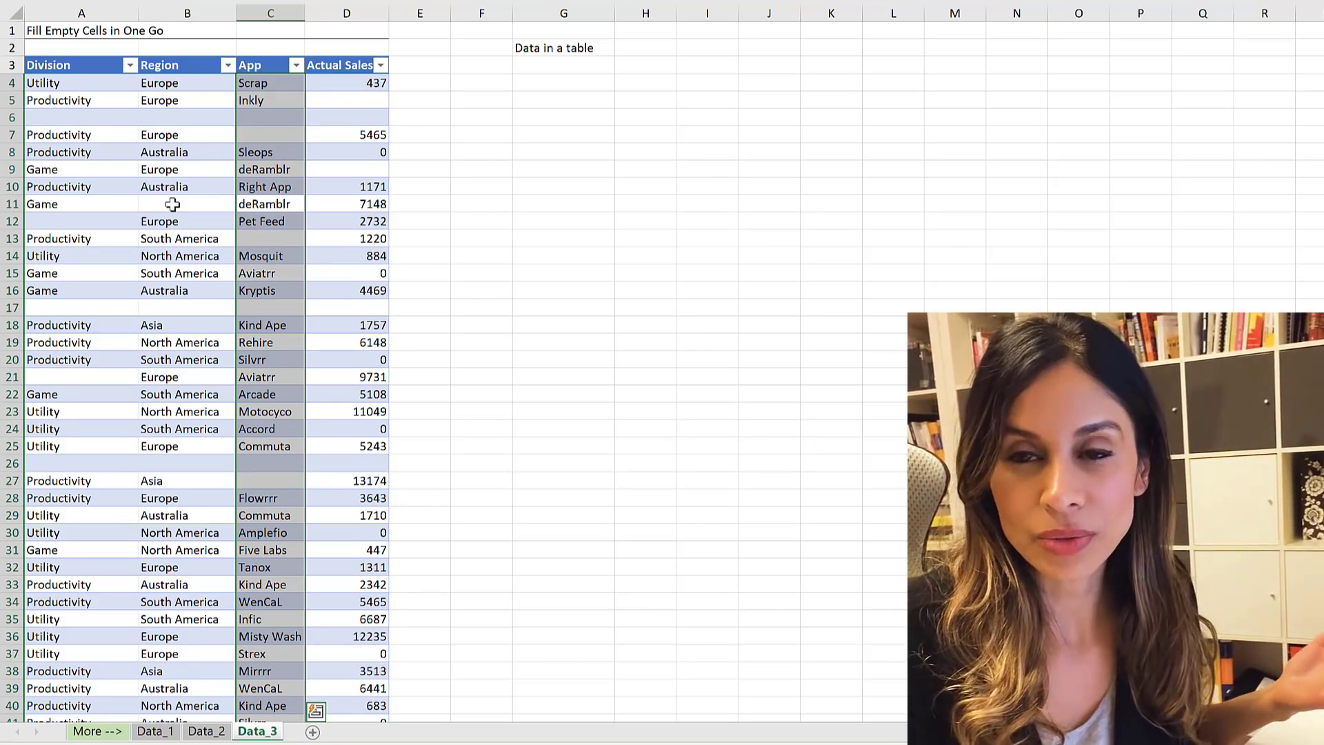
pyautogui.click(172, 204)
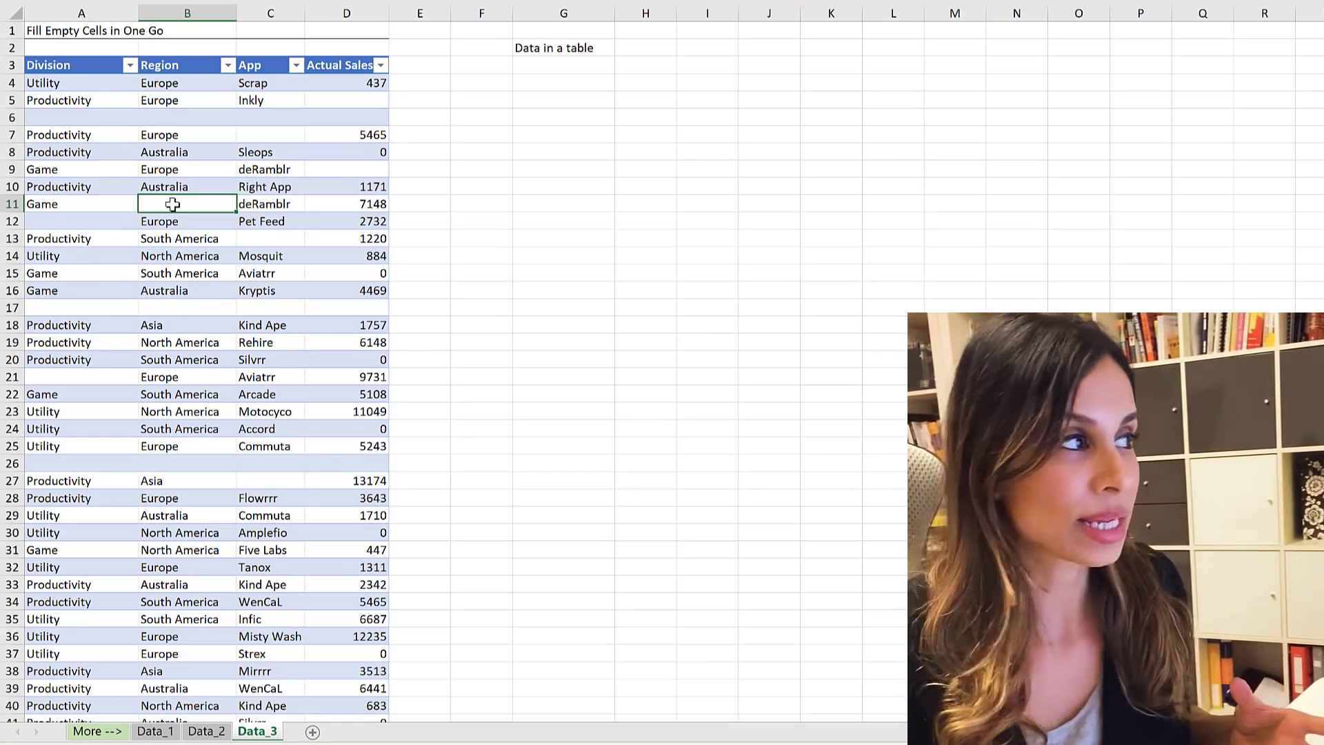
pyautogui.press('Right')
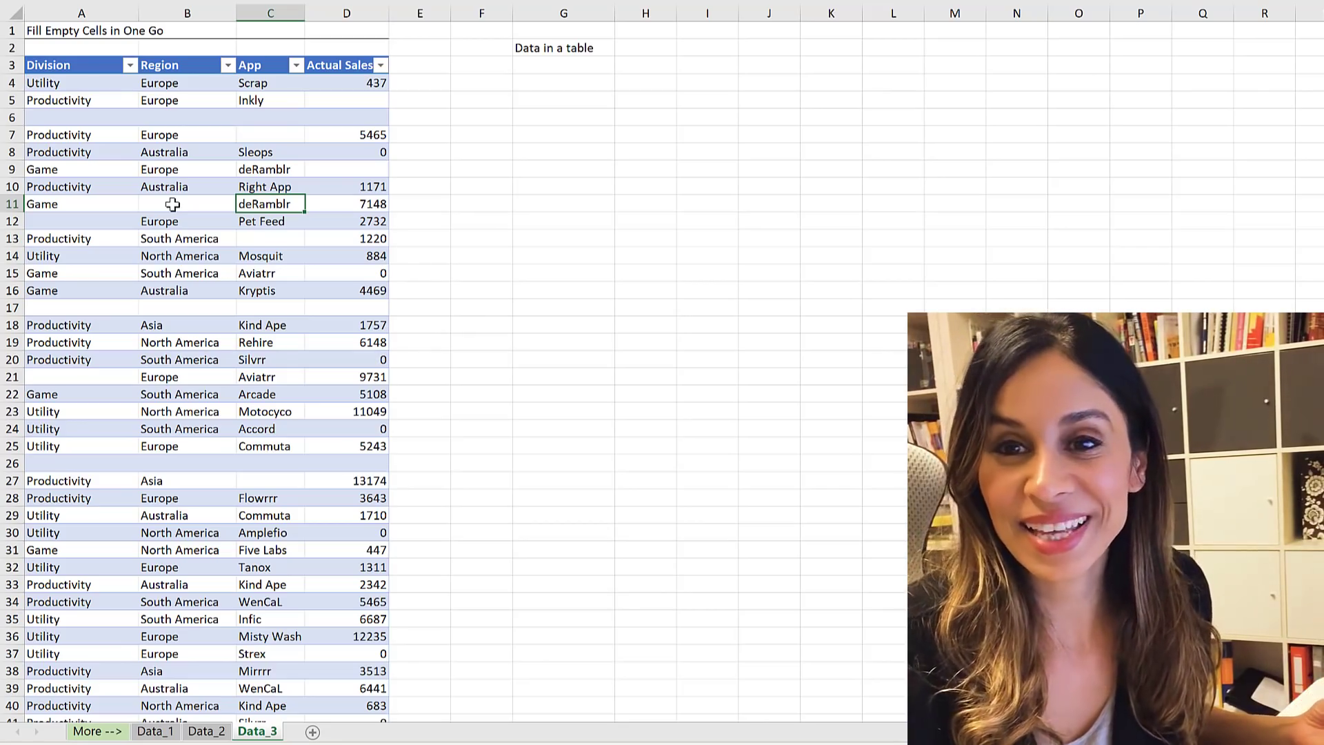
pyautogui.click(173, 204)
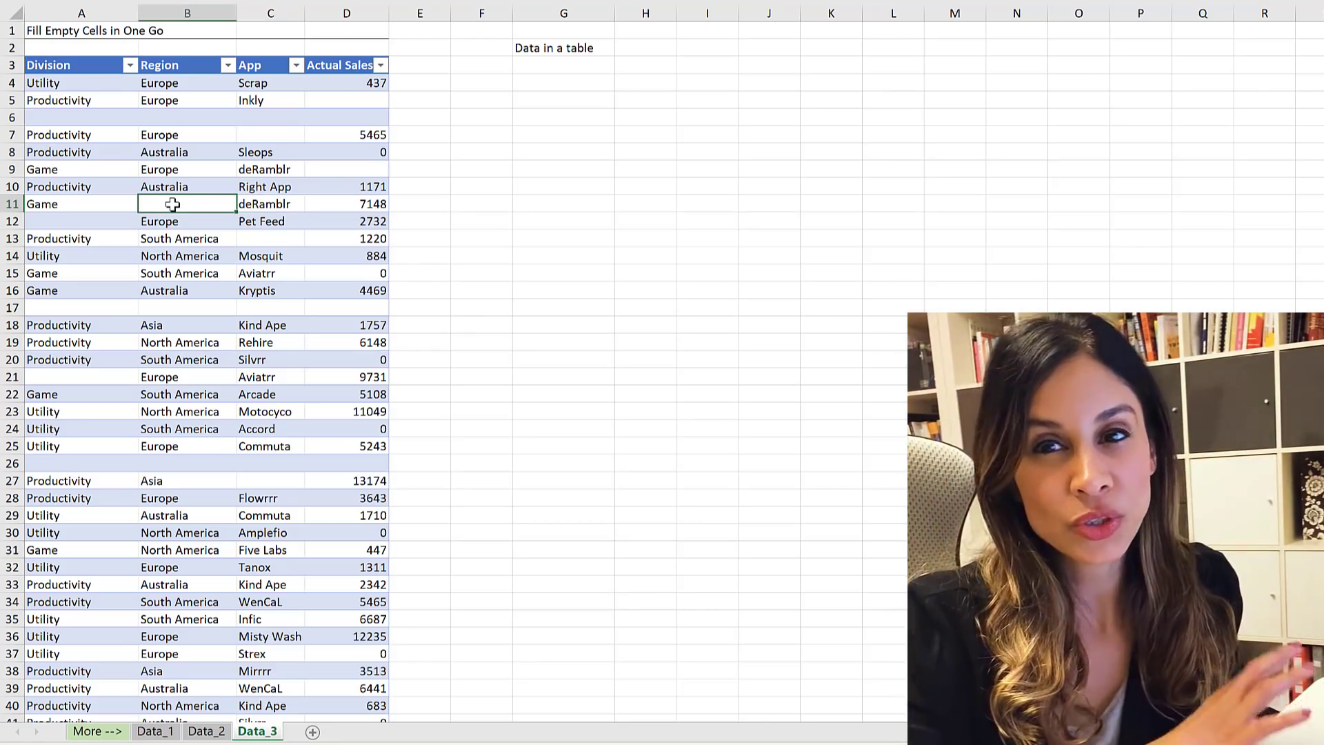